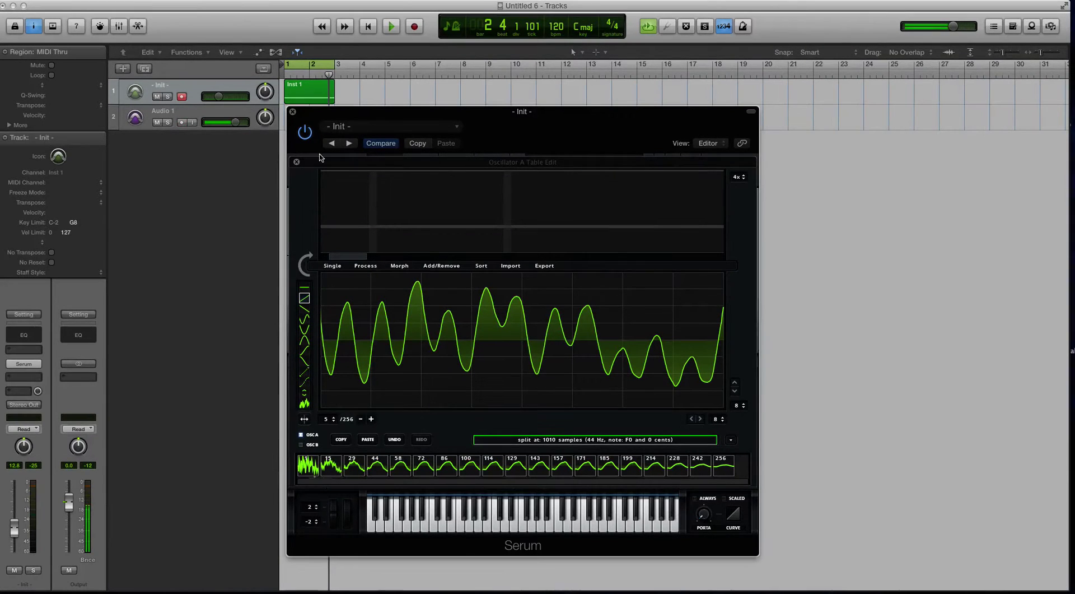
Step: Close the wavetable editor and audition oscillator A's wavetable positions, ending on position 31 in the 2D waveform view
left_click(296, 162)
left_click_drag(386, 330, 392, 328)
key("space")
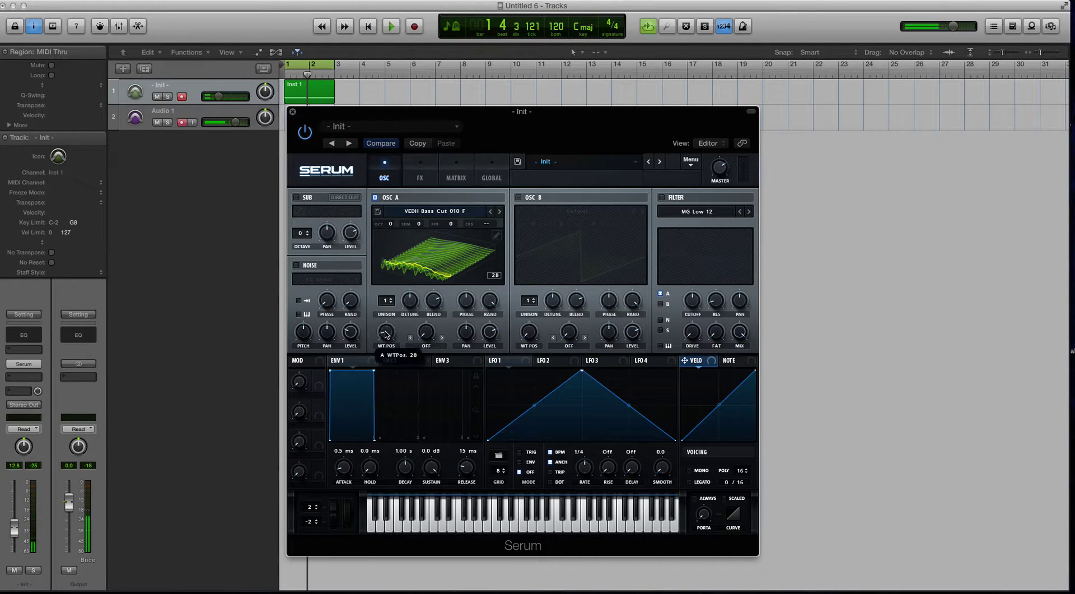
left_click(416, 267)
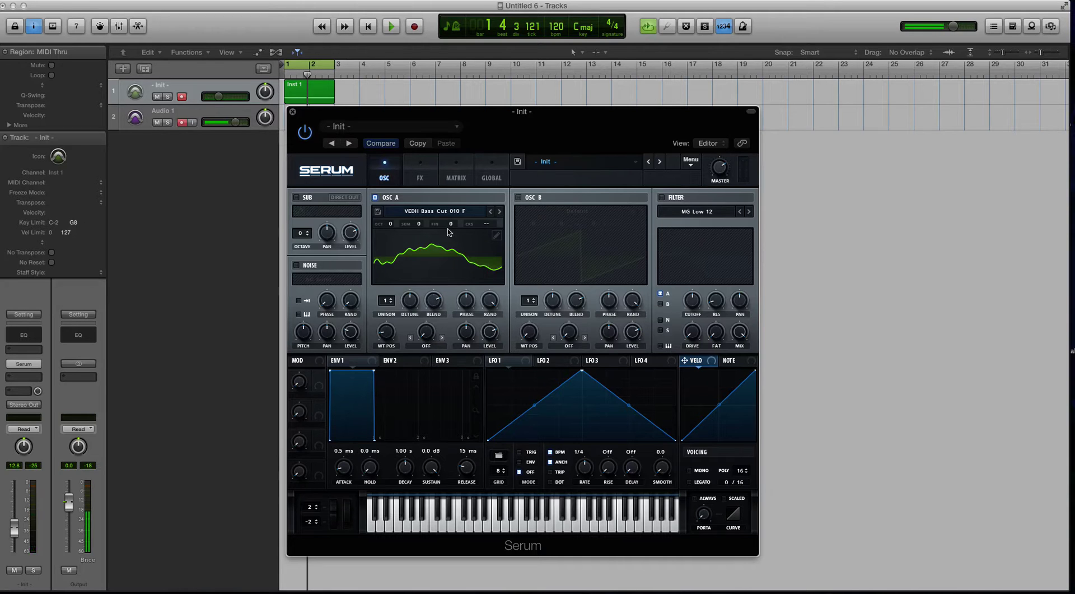
mouse_move(396, 323)
left_mouse_down()
mouse_move(393, 247)
mouse_move(393, 326)
left_mouse_up()
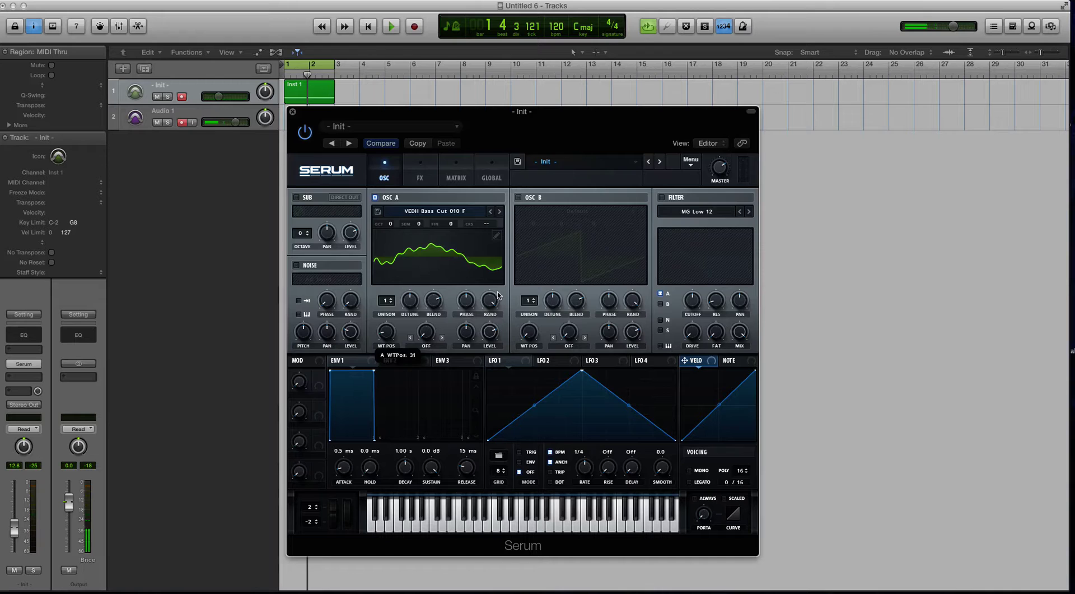
Step: In oscillator A's wavetable editor, draw half-sine humps into the first, second and sixth grid segments of frame 44
left_click(498, 236)
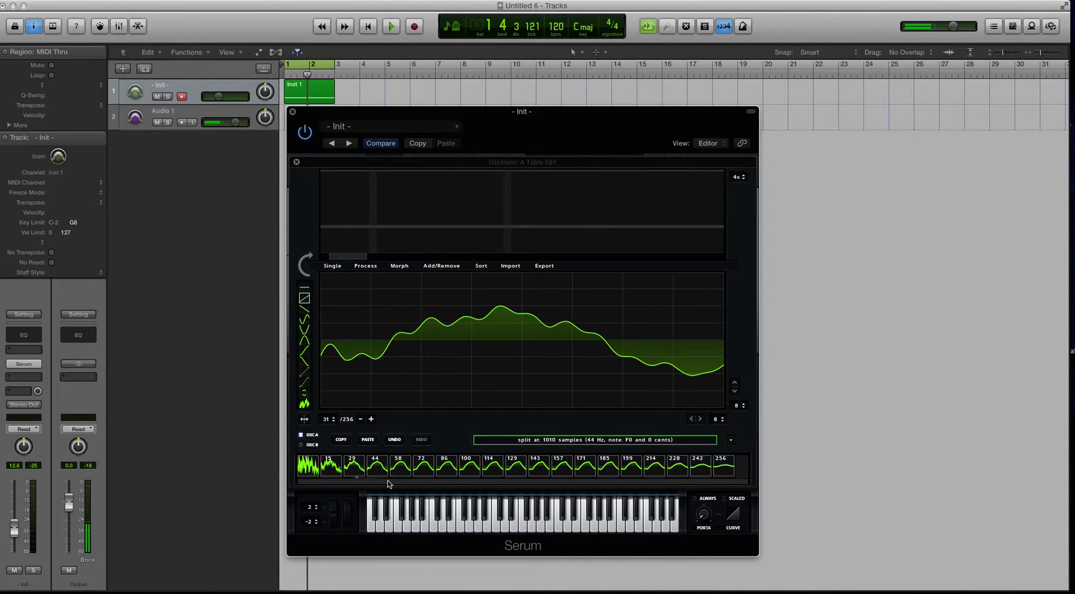
left_click(359, 467)
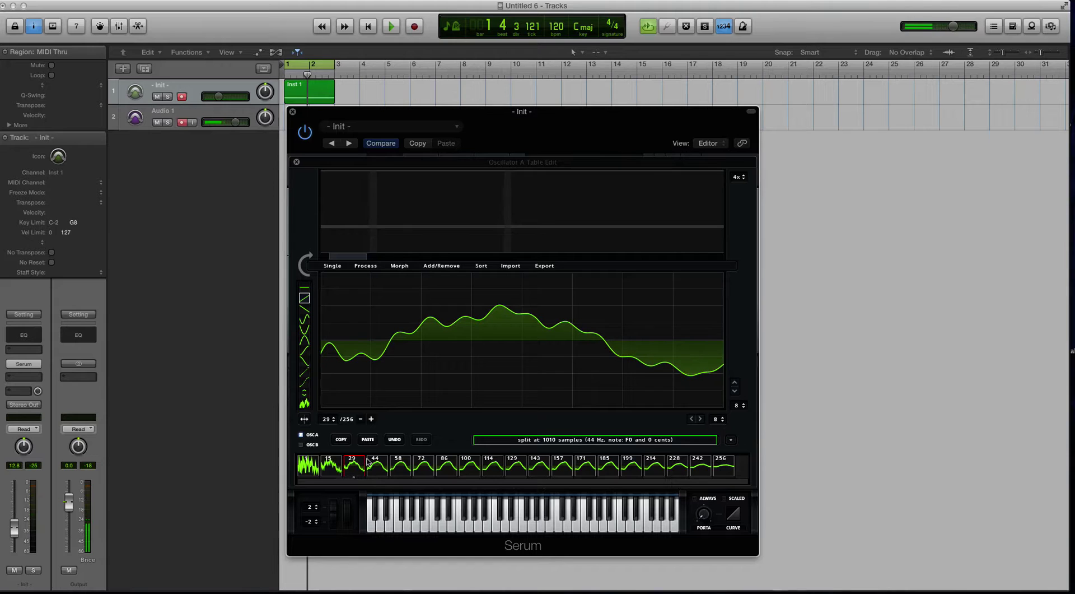
mouse_move(375, 469)
left_mouse_down()
mouse_move(514, 466)
mouse_move(374, 472)
left_mouse_up()
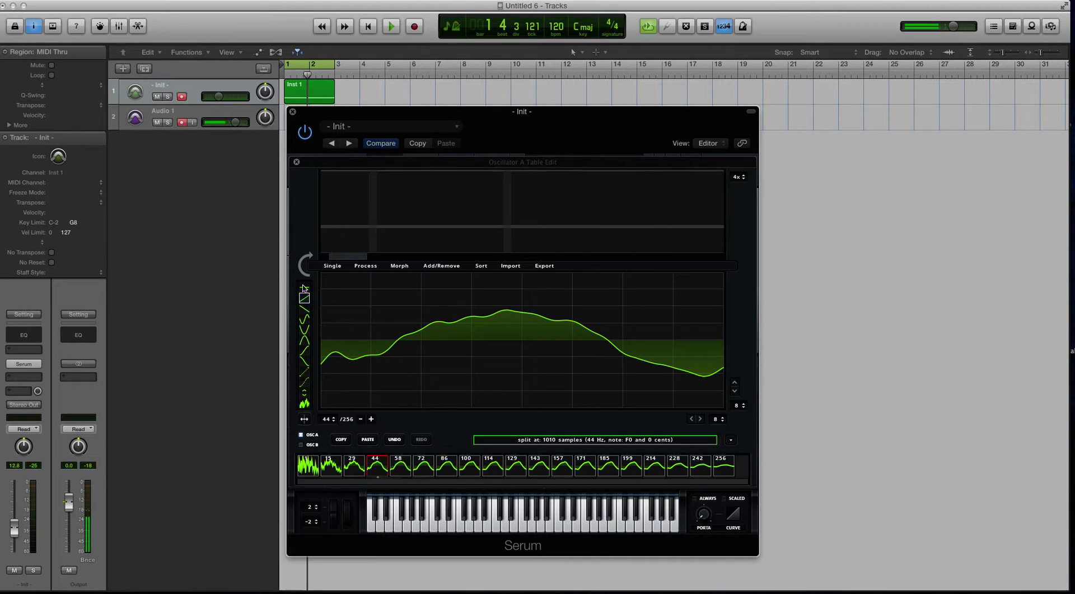
left_click(304, 340)
mouse_move(347, 358)
left_mouse_down()
mouse_move(378, 363)
mouse_move(377, 347)
left_mouse_up()
left_click(582, 329)
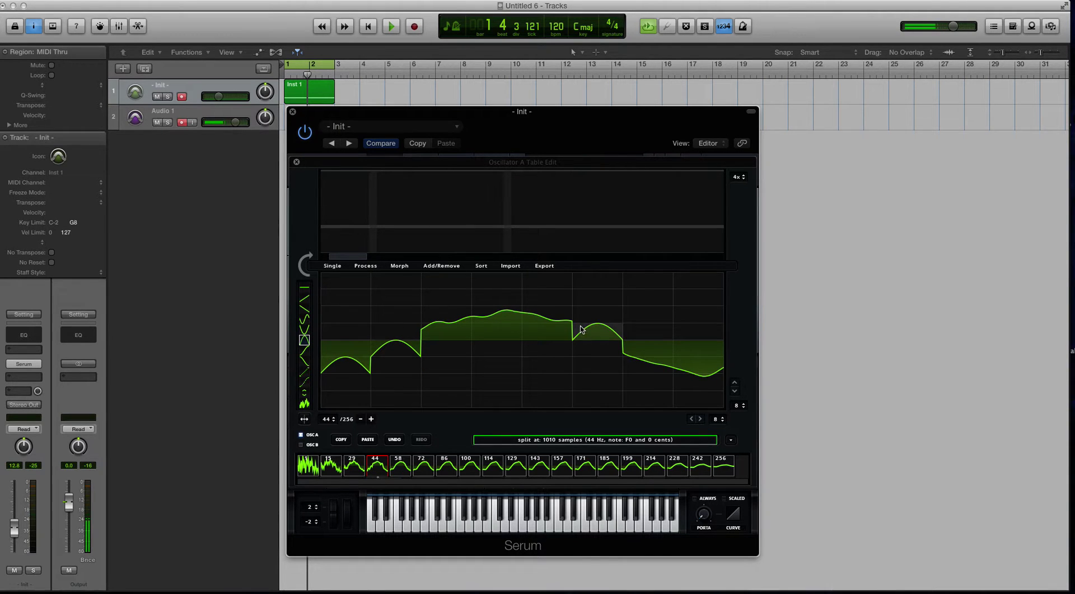
Step: In frame 58, draw a half-sine hump in the fifth grid segment and falling curves in the third and last segments
left_click(397, 465)
left_click(529, 319)
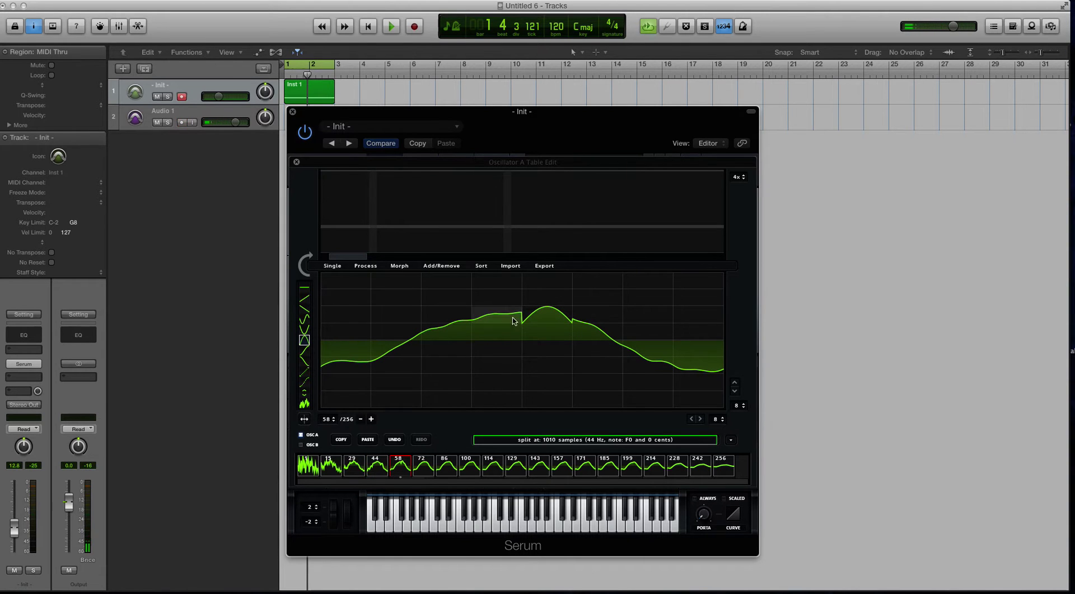
left_click(304, 361)
left_click(438, 335)
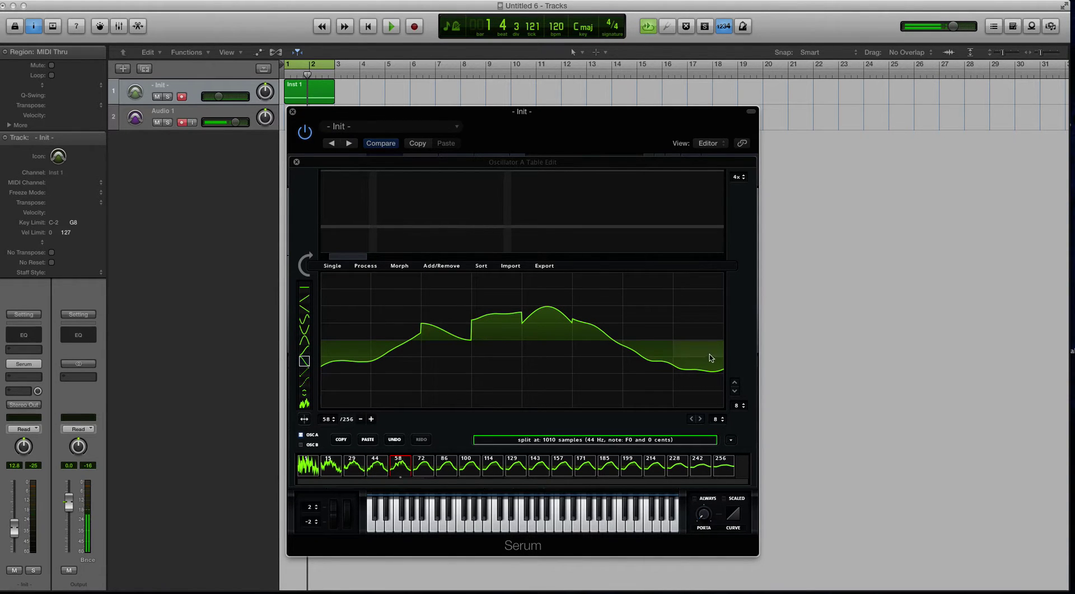
left_click_drag(710, 357, 703, 391)
Step: Replace the rising and falling sections of frame 72's waveform with connected straight-line segments, including its last segment
left_click(423, 456)
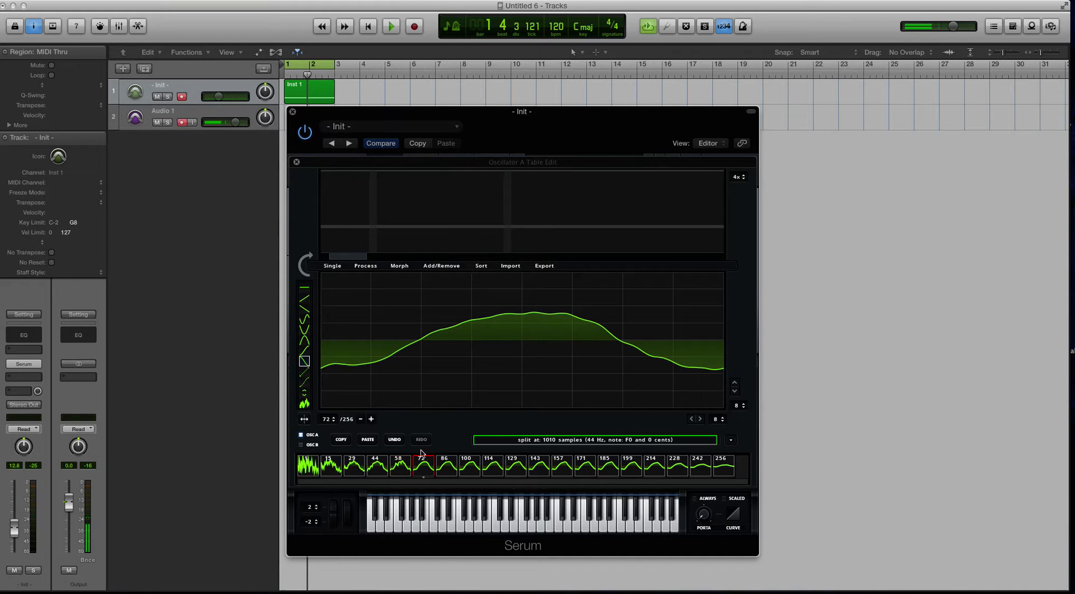
left_click(304, 373)
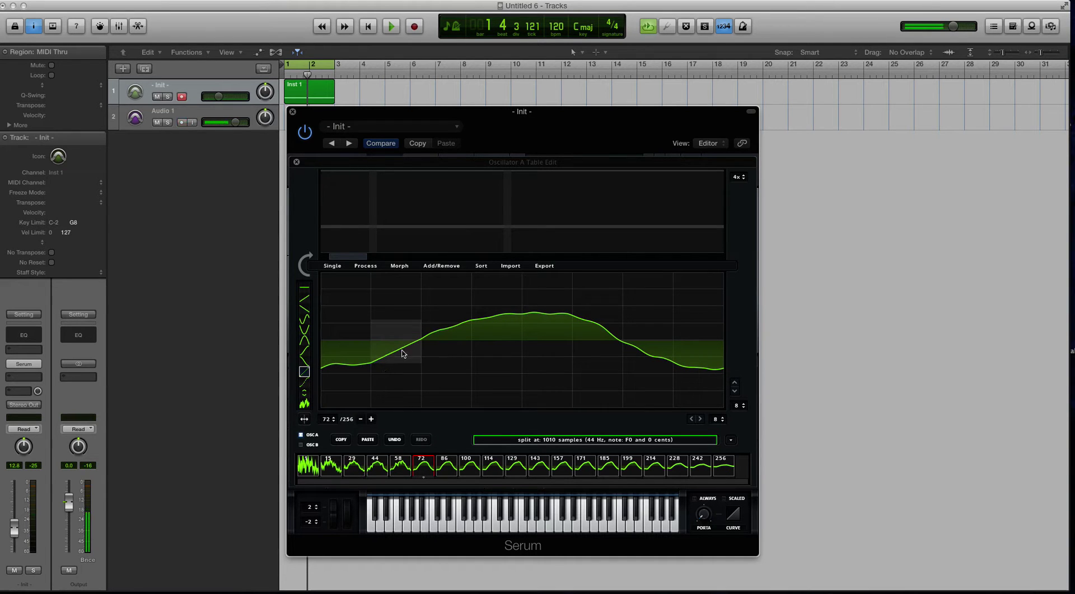
left_click_drag(441, 338, 488, 333)
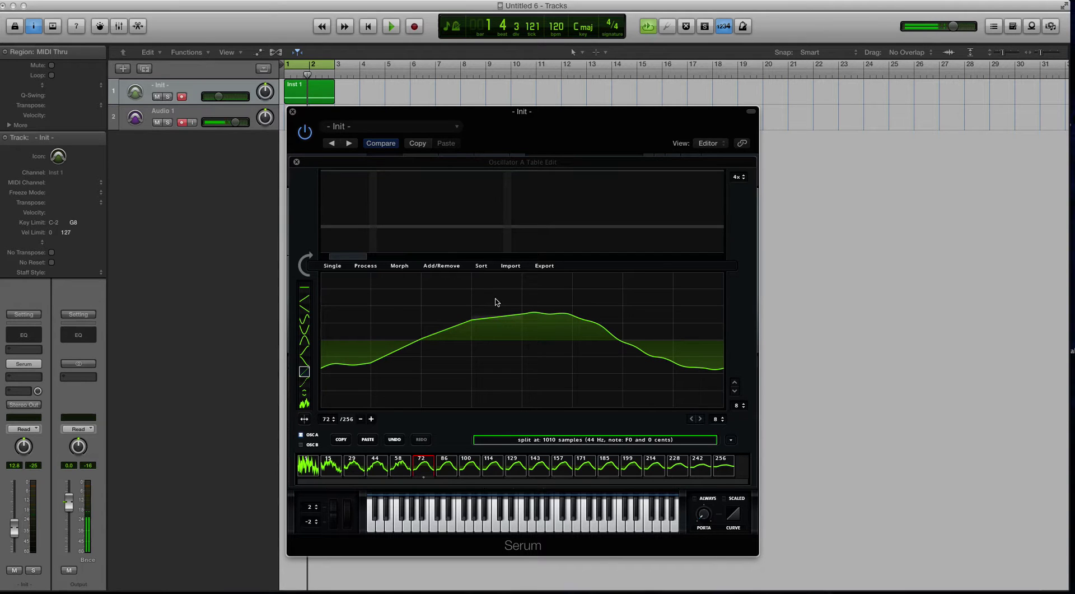
left_click(594, 343)
left_click_drag(588, 365, 697, 364)
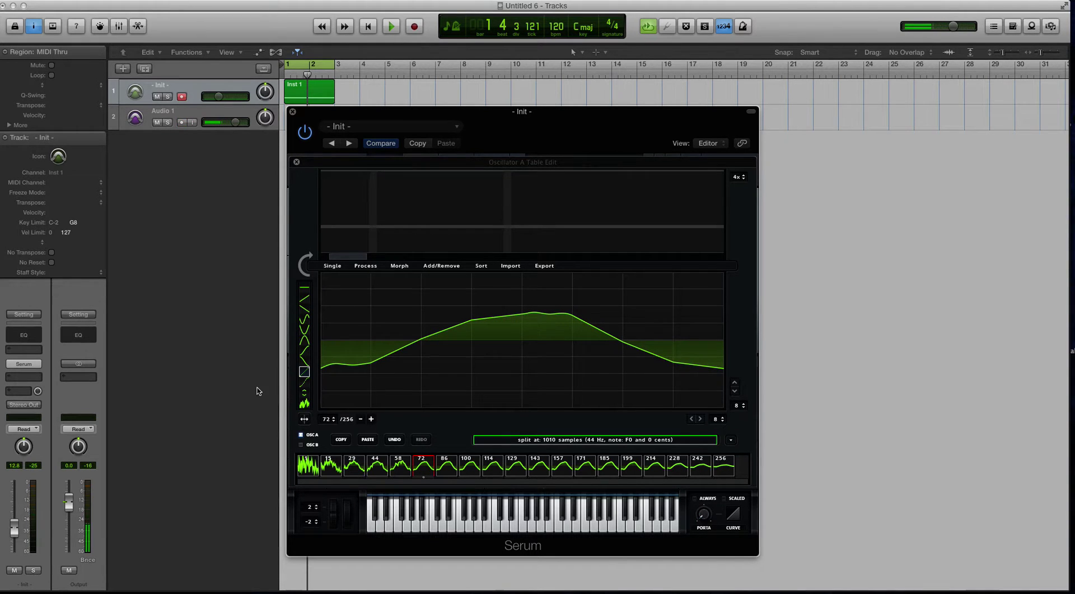
Step: Add light noise to the third, fourth and seventh grid segments of frame 72
left_click(304, 403)
left_click(499, 380)
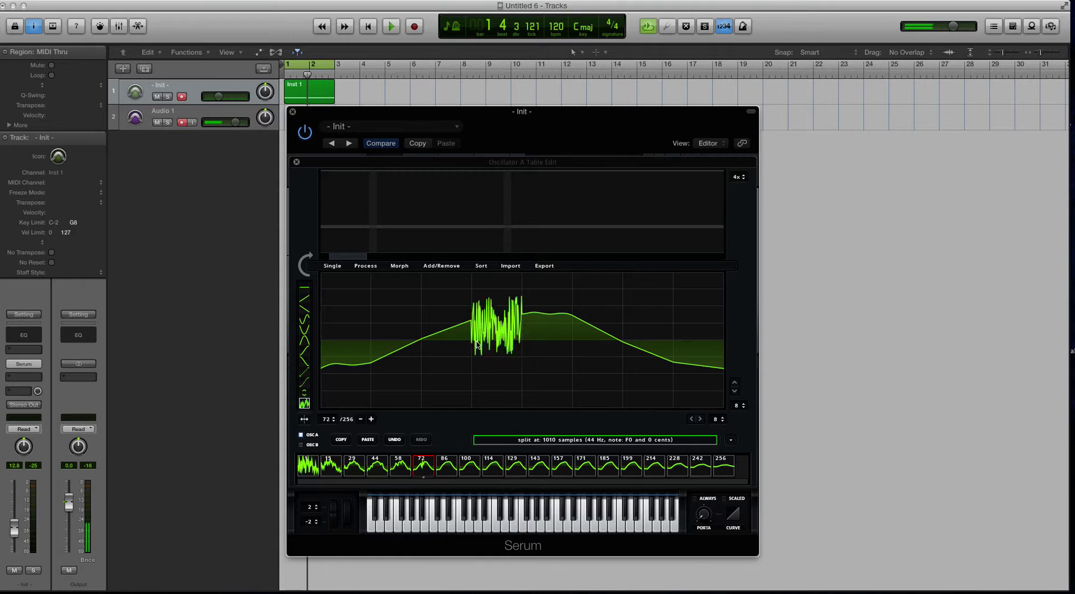
mouse_move(475, 380)
left_mouse_down()
mouse_move(468, 406)
mouse_move(469, 342)
mouse_move(442, 235)
mouse_move(438, 391)
left_mouse_up()
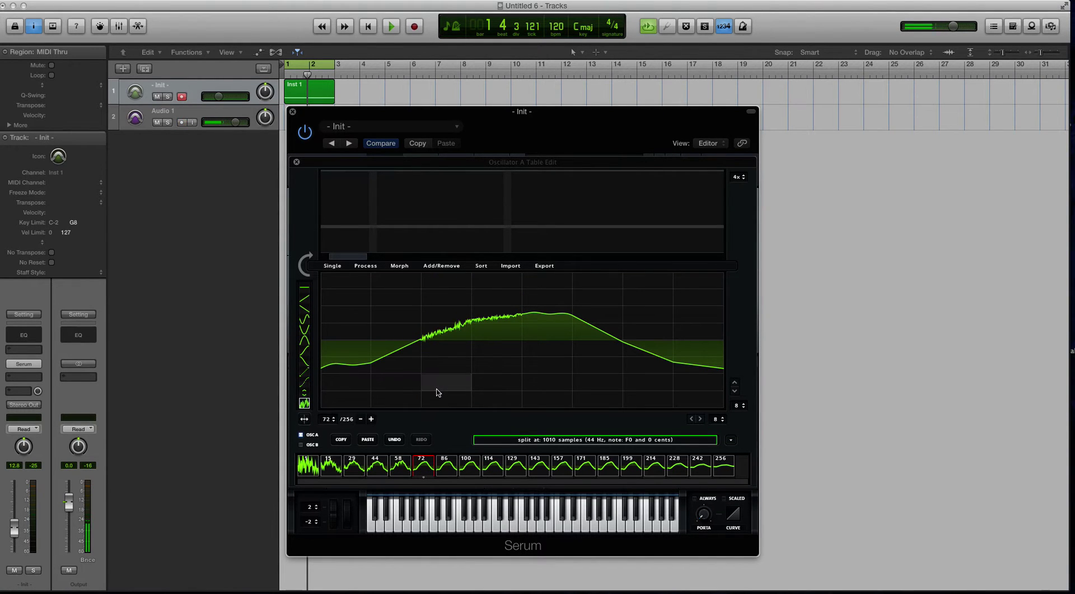
left_click(654, 358)
left_click_drag(654, 359, 648, 392)
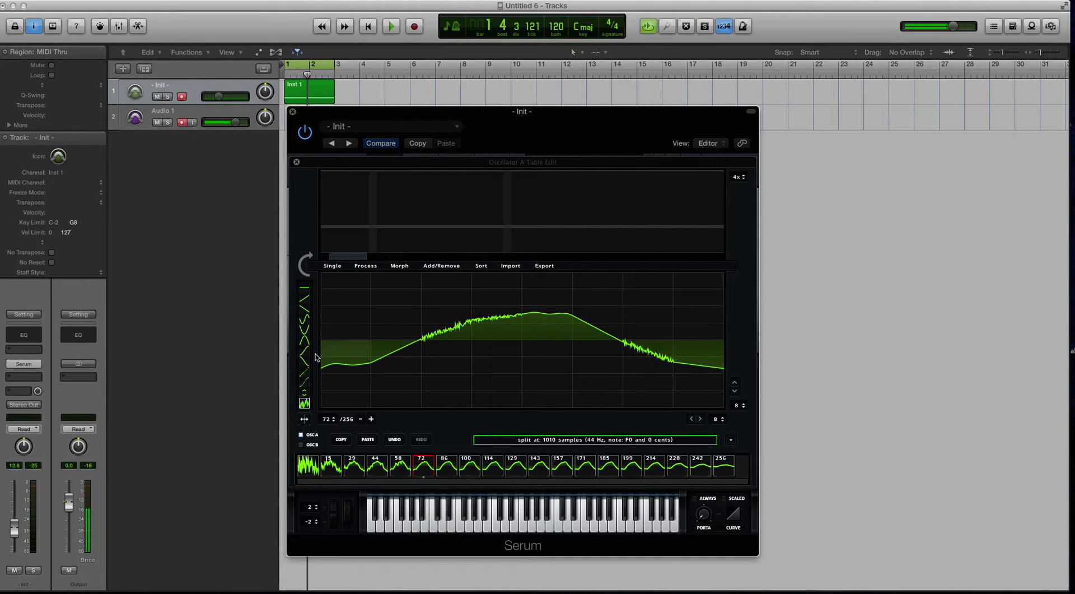
Step: Replace the third grid segment of frame 72 with a half-sine hump and add light noise to it
left_click(305, 339)
left_click(443, 334)
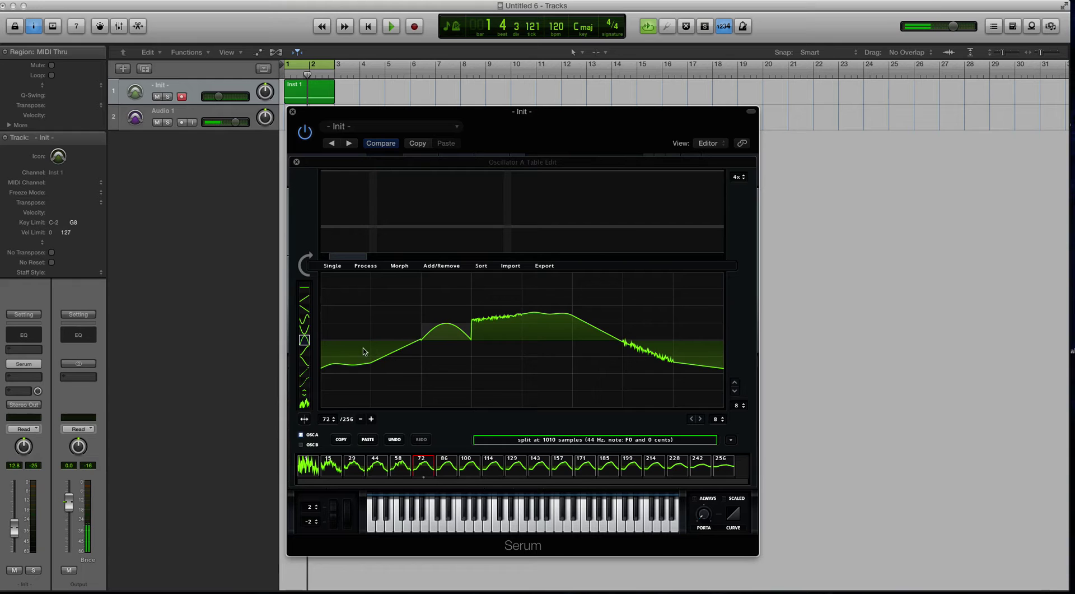
left_click(304, 404)
mouse_move(432, 312)
left_mouse_down()
mouse_move(447, 344)
mouse_move(441, 398)
left_mouse_up()
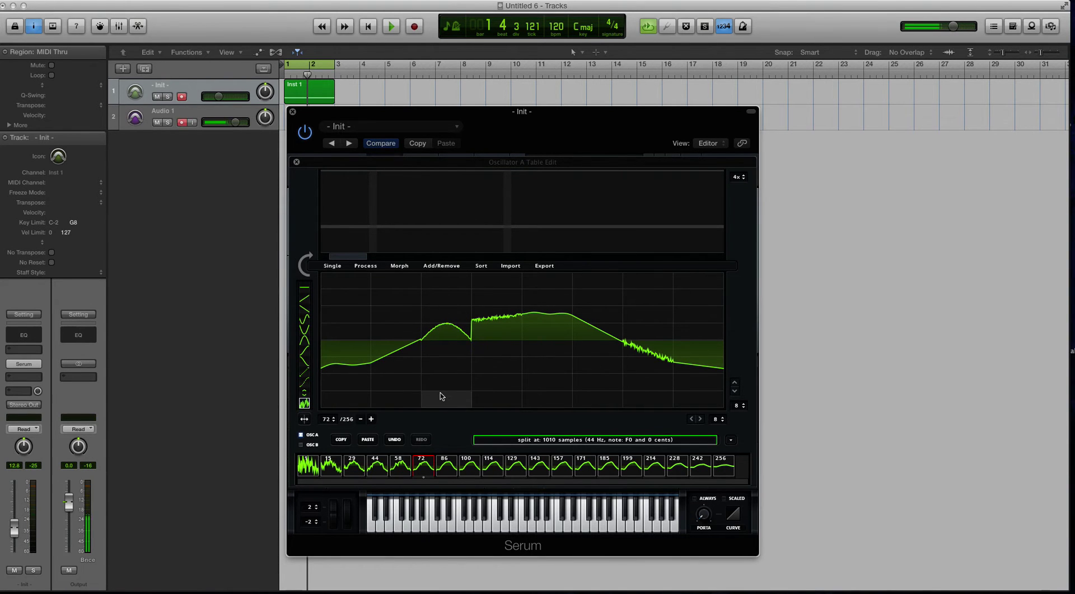
Step: Draw falling ramps in the last two grid segments of frame 86 and add light noise to both
left_click(304, 308)
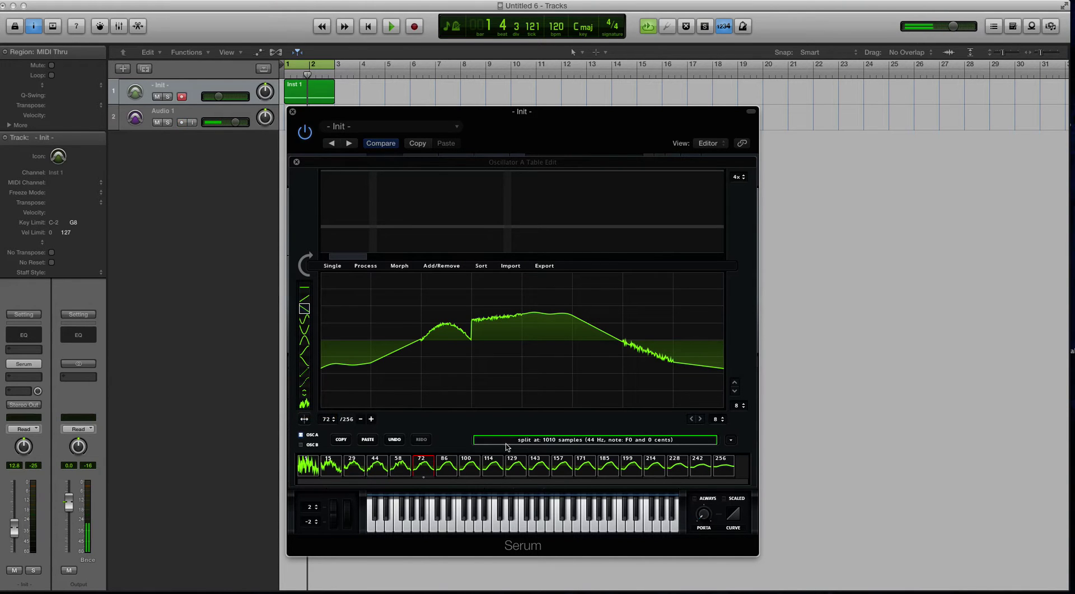
left_click(454, 461)
mouse_move(640, 351)
left_mouse_down()
mouse_move(671, 363)
mouse_move(695, 360)
mouse_move(696, 336)
left_mouse_up()
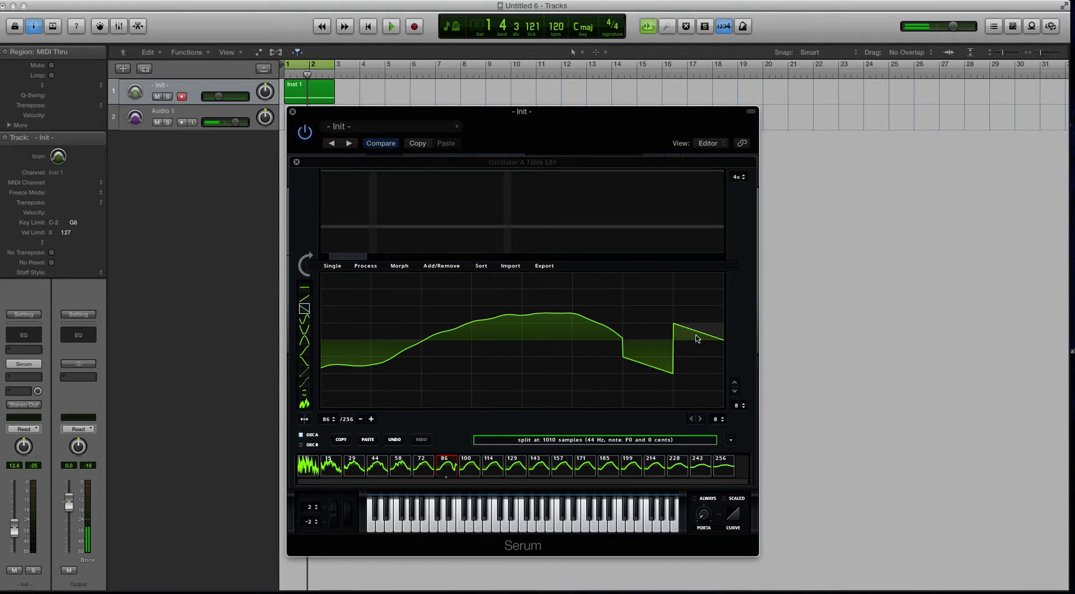
left_click(303, 401)
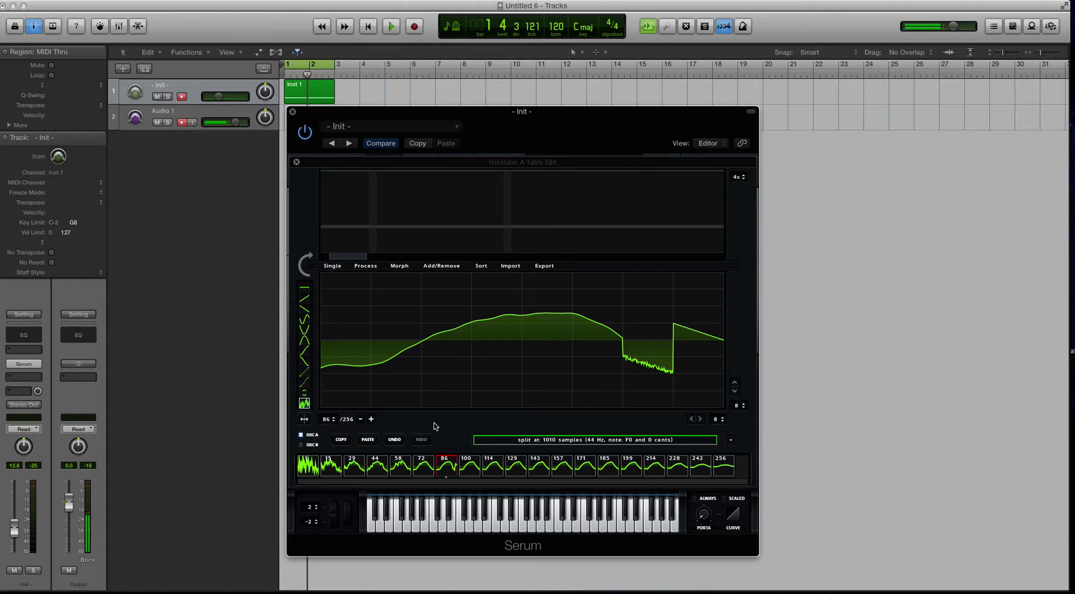
left_click(689, 352)
key("super+z")
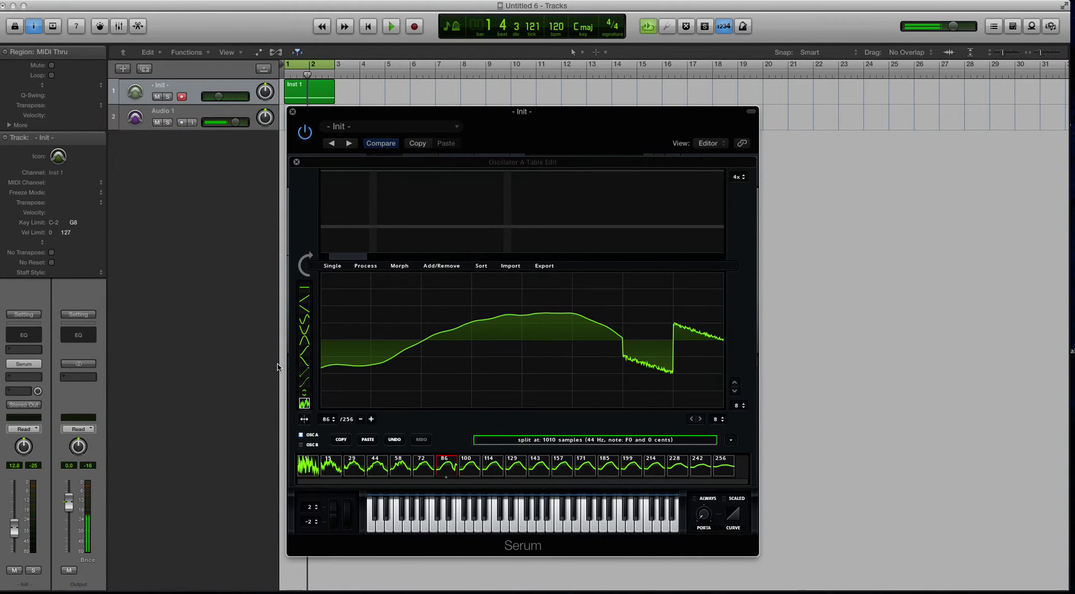
left_click_drag(672, 367, 661, 393)
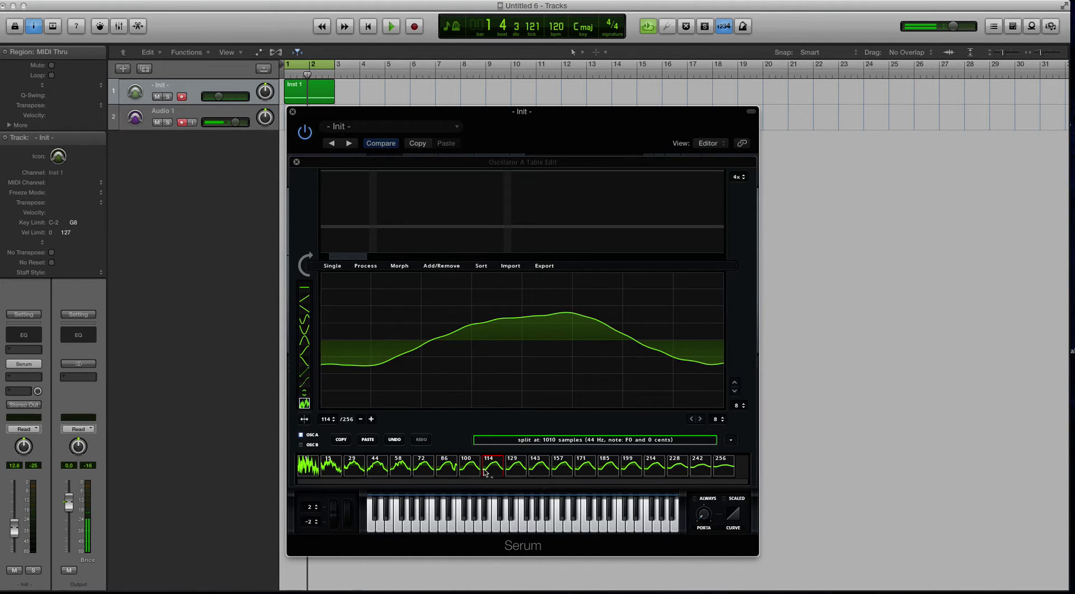
Step: Apply the Morph - Spectral option to wavetable frames 58 through 256
left_click(409, 469)
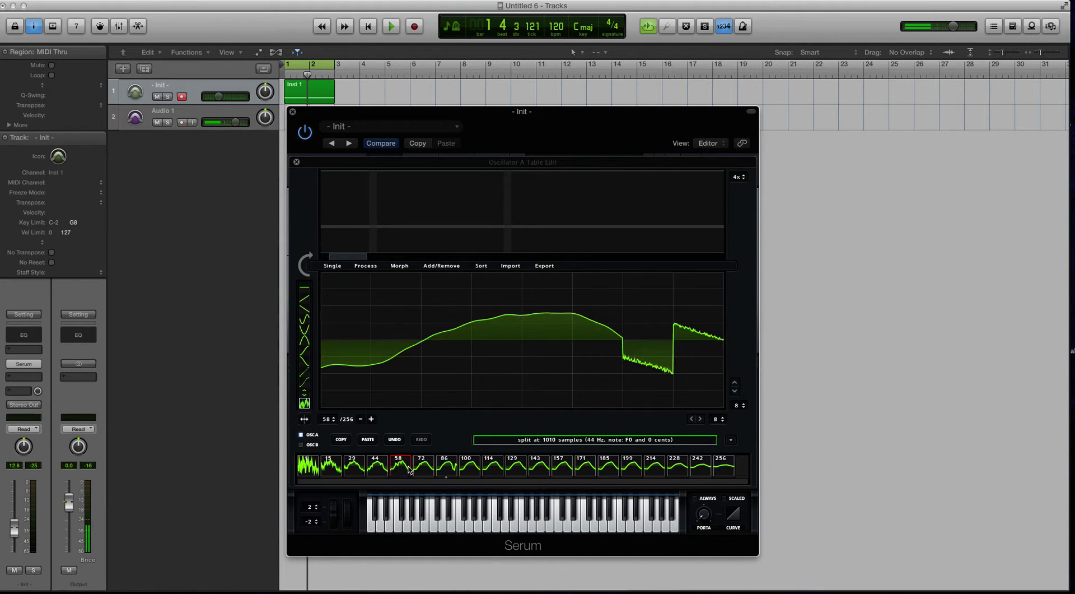
left_click(720, 470, "shift")
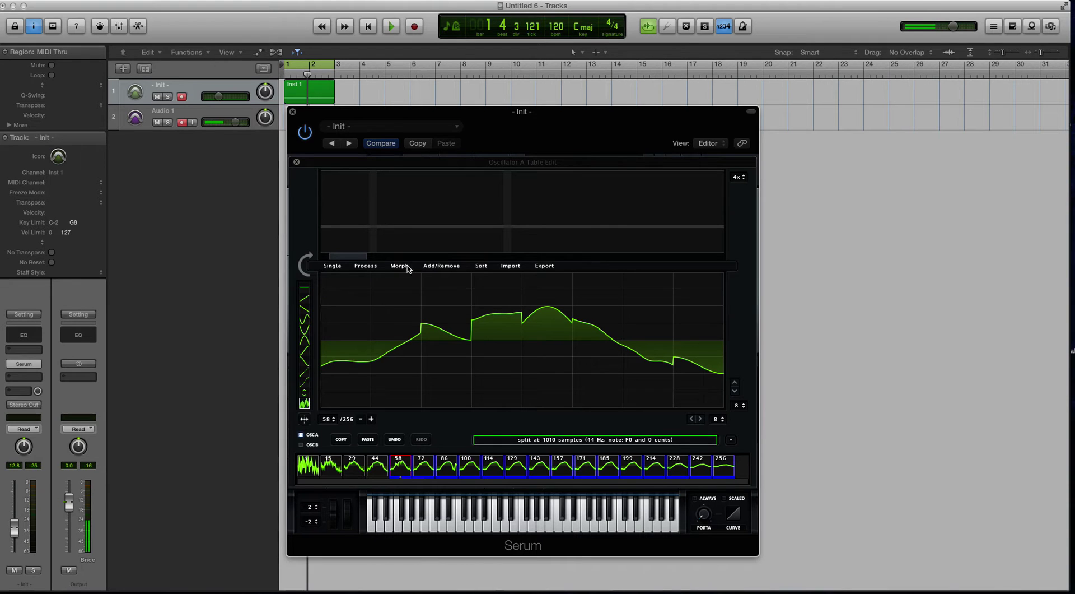
left_click(400, 267)
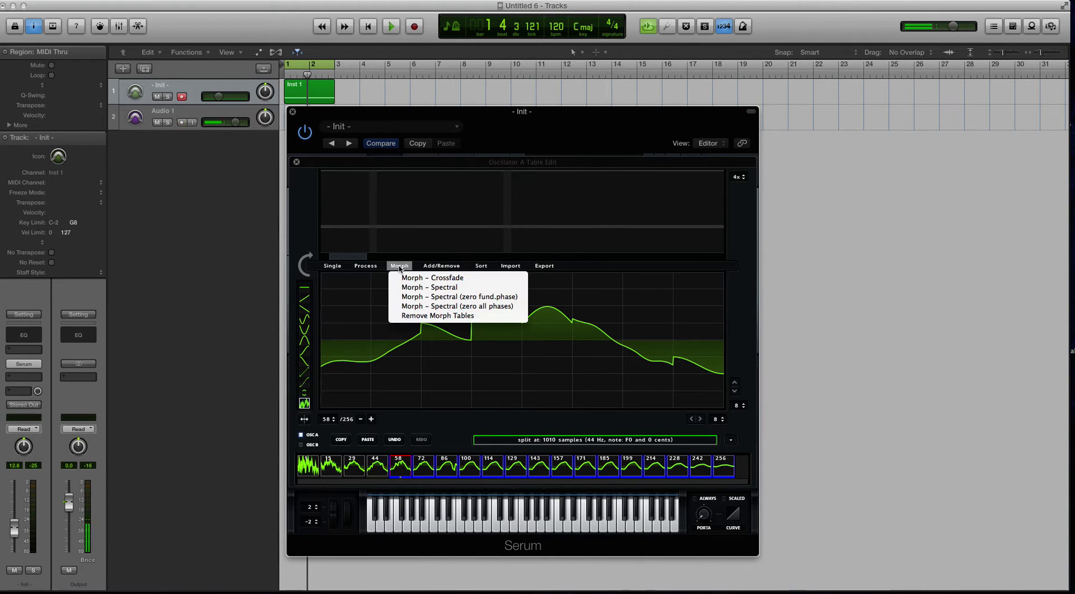
left_click(429, 288)
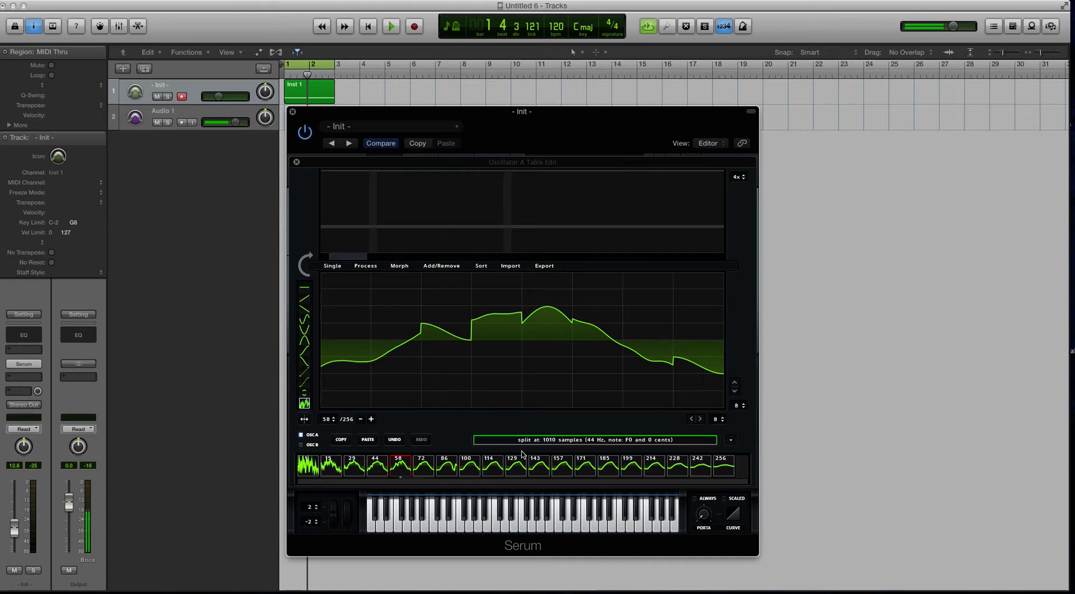
Step: Examine the frames from 72 to 228, and return to the main oscillator page with the wavetable in 3D view
left_click_drag(425, 466, 679, 468)
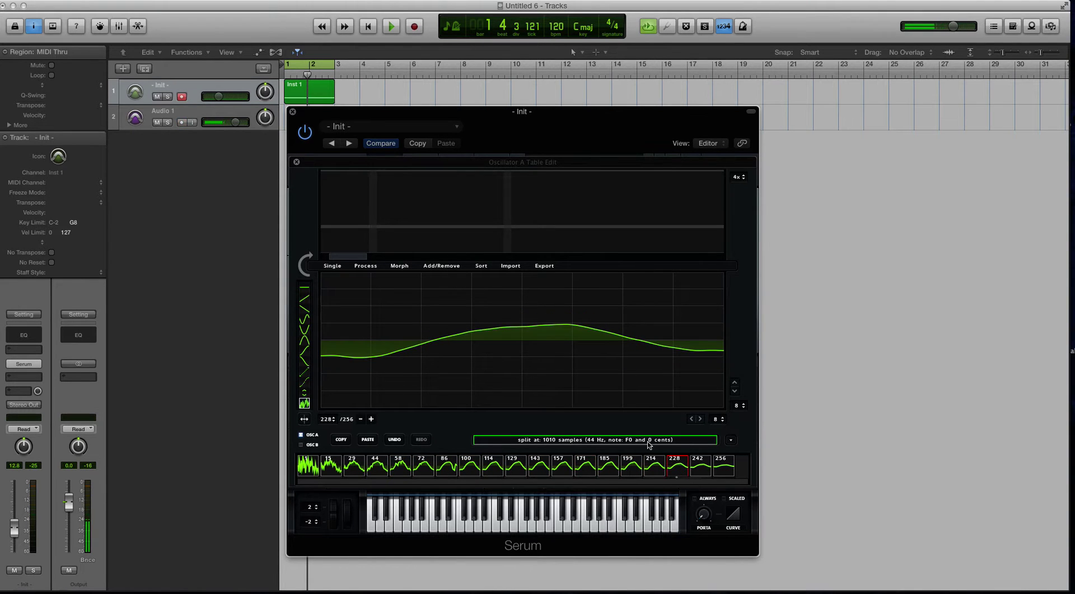
left_click(296, 162)
left_click(421, 238)
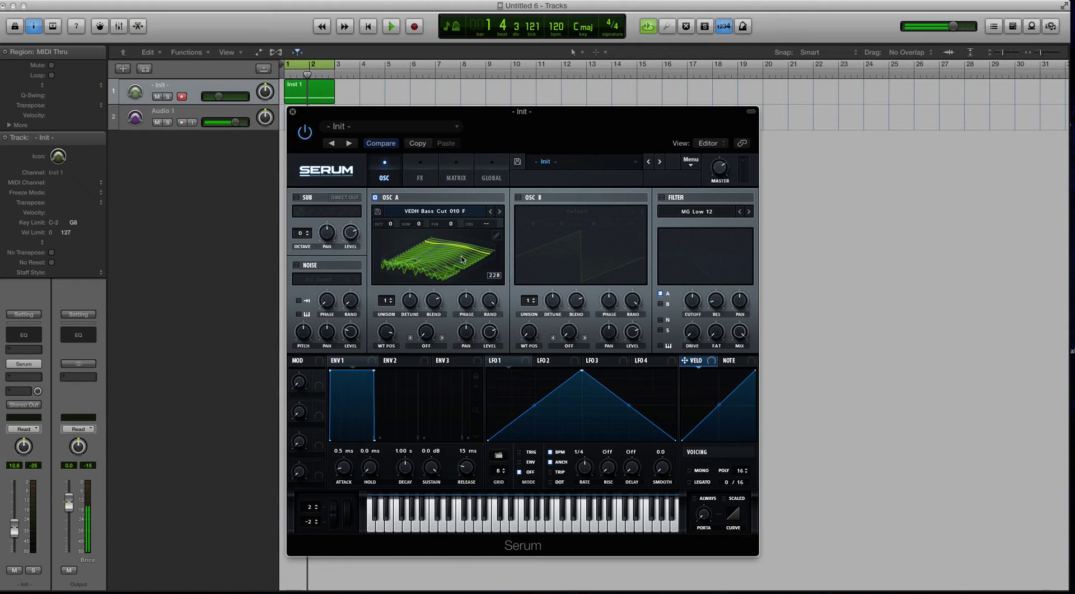
Step: Return oscillator A's wavetable position to 1 and play the clip while sweeping the position, ending on frame 34
left_click_drag(393, 332, 382, 398)
left_click_drag(389, 330, 399, 411)
mouse_move(386, 330)
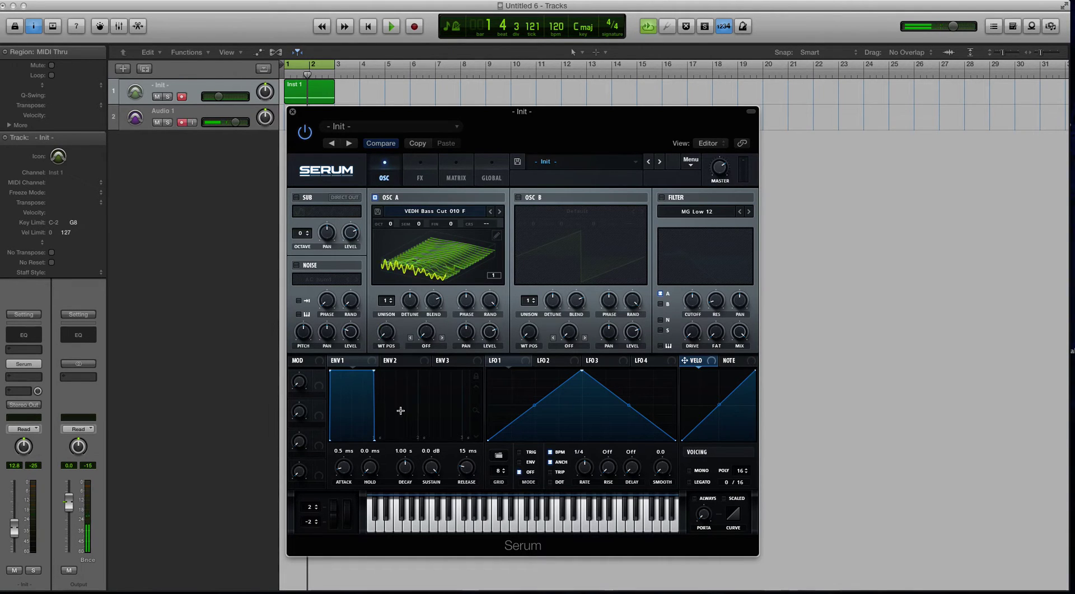
key("space")
mouse_move(386, 331)
left_mouse_down()
mouse_move(382, 284)
mouse_move(387, 343)
left_mouse_up()
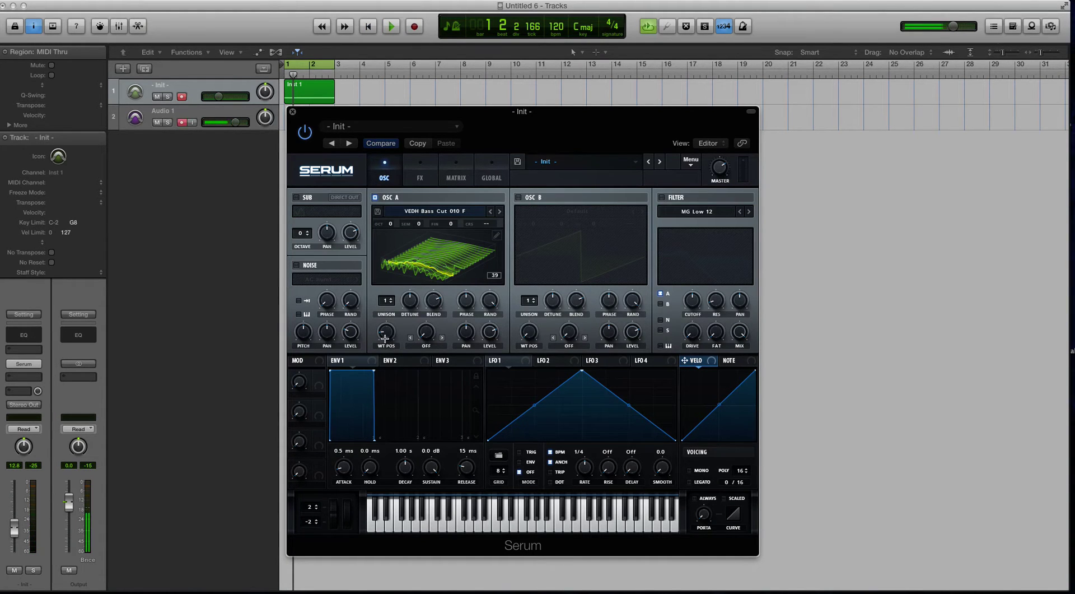
left_click_drag(385, 338, 386, 345)
Step: Examine the edited waveforms of frames 58, 44, 29 and 86 in oscillator A's wavetable editor
left_click(496, 235)
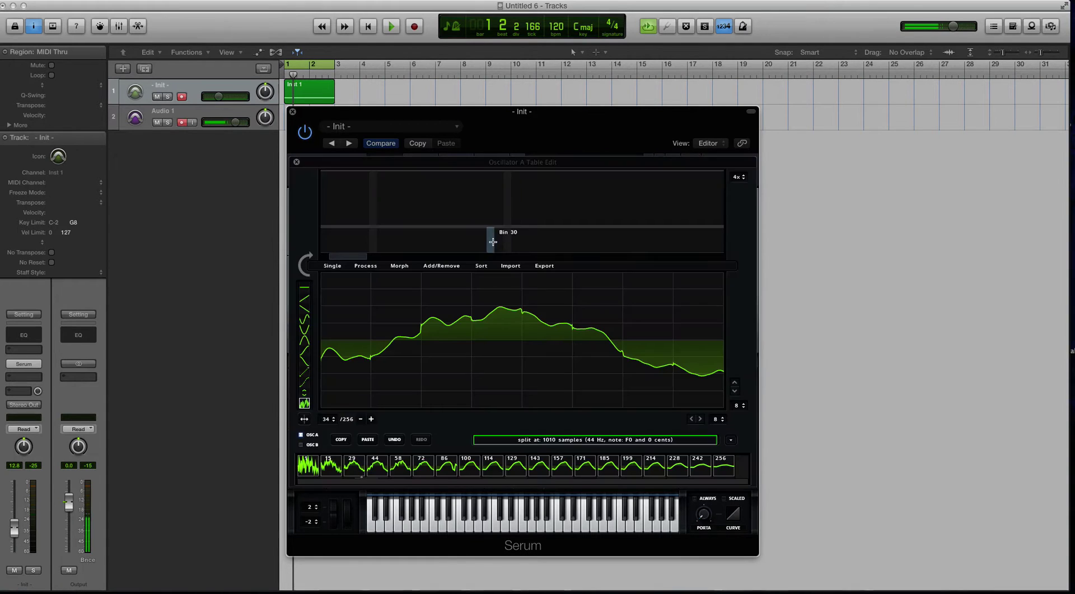
left_click(396, 466)
left_click(384, 466)
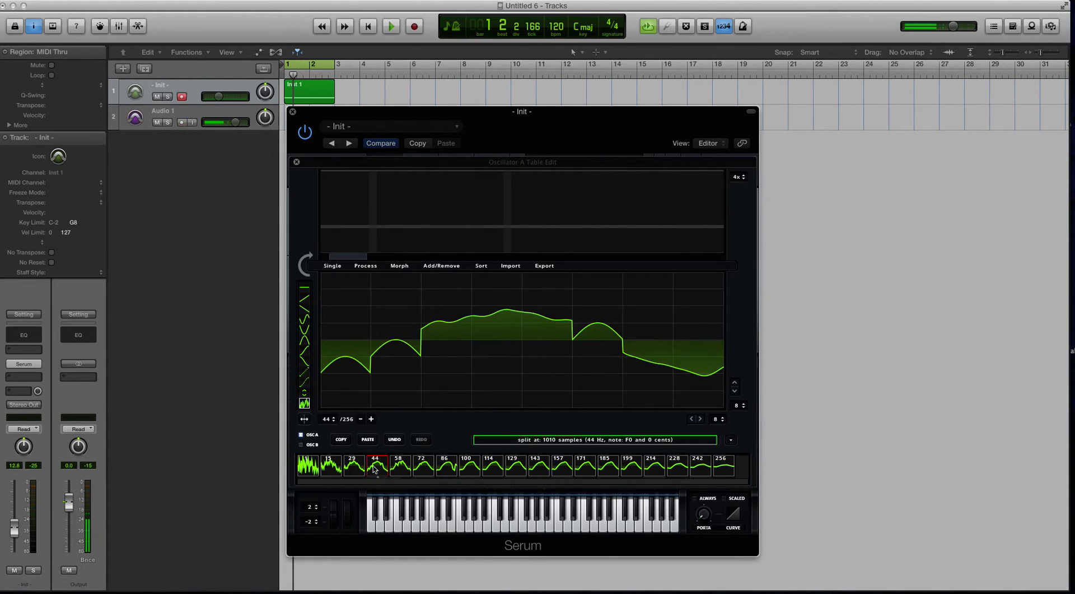
left_click(361, 465)
left_click(455, 469)
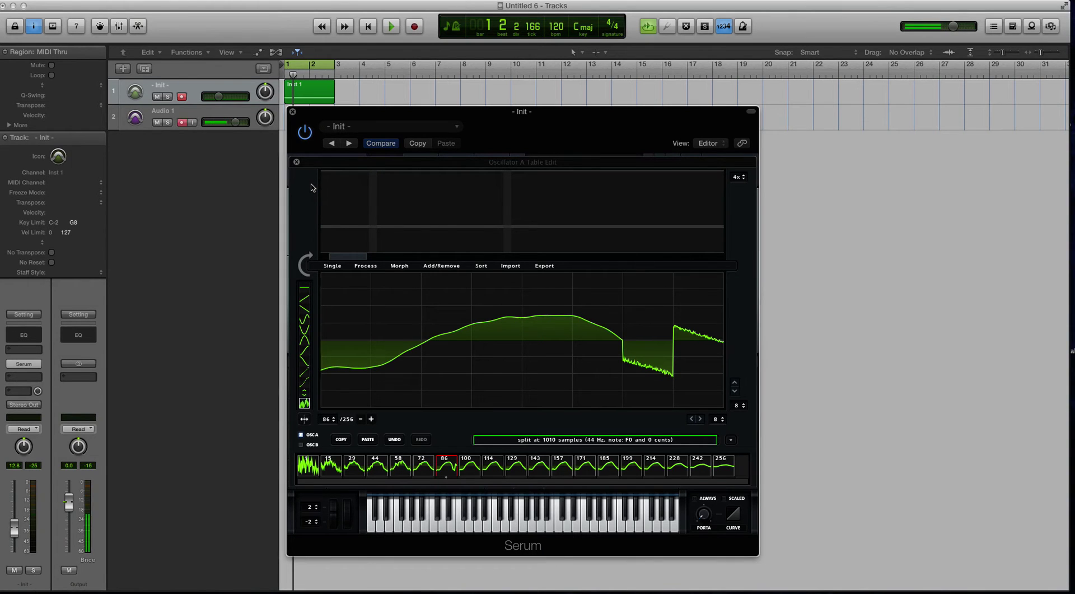
Step: Back on the main oscillator page, set oscillator A's wavetable position to 1 and octave to -1, and start playback
left_click(297, 163)
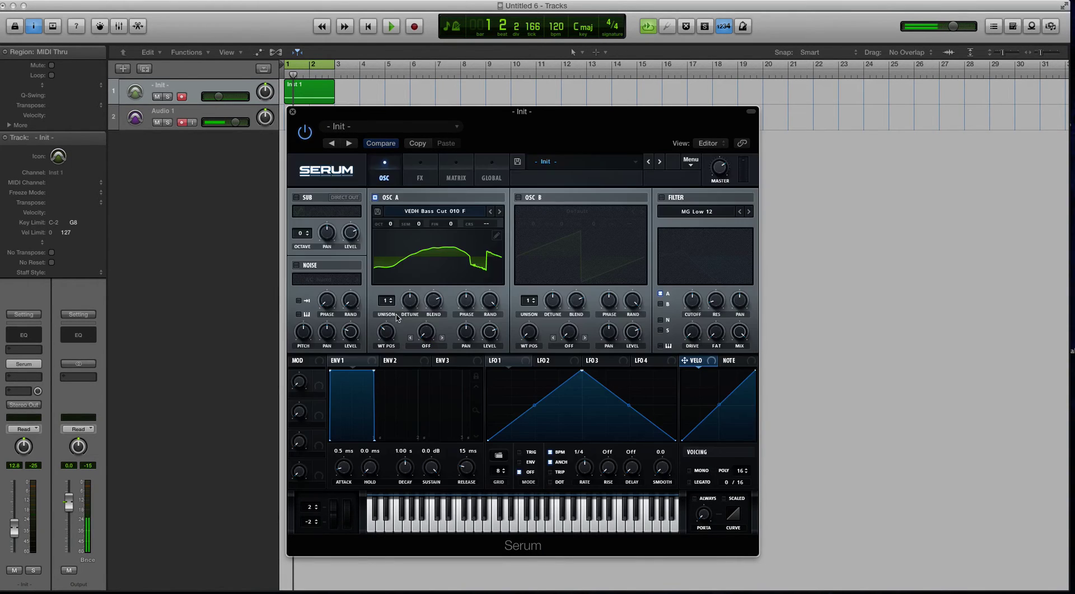
left_click_drag(380, 330, 400, 358)
left_click(399, 257)
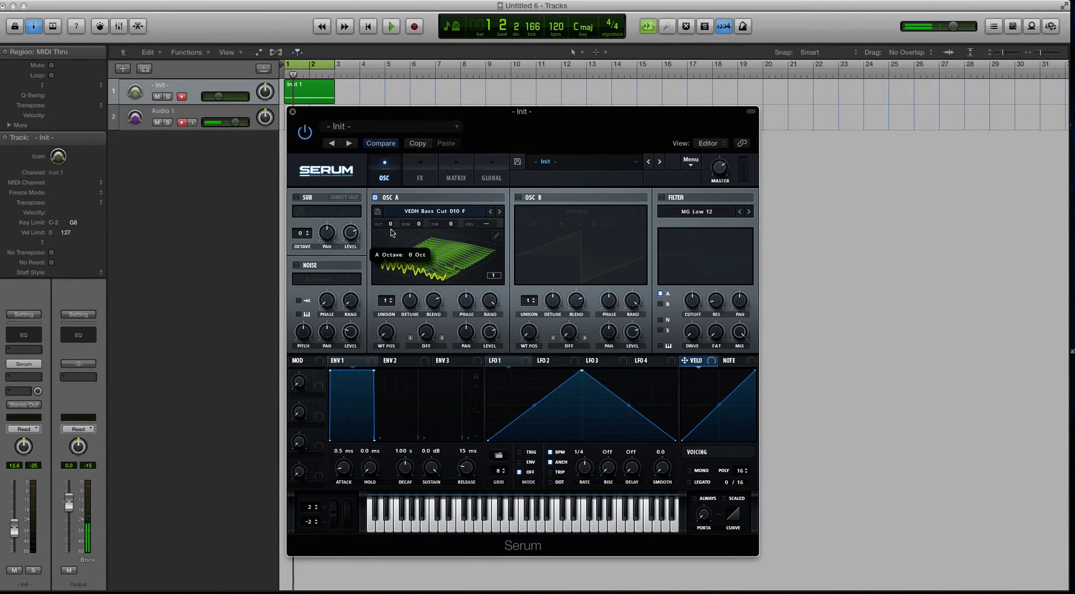
key("space")
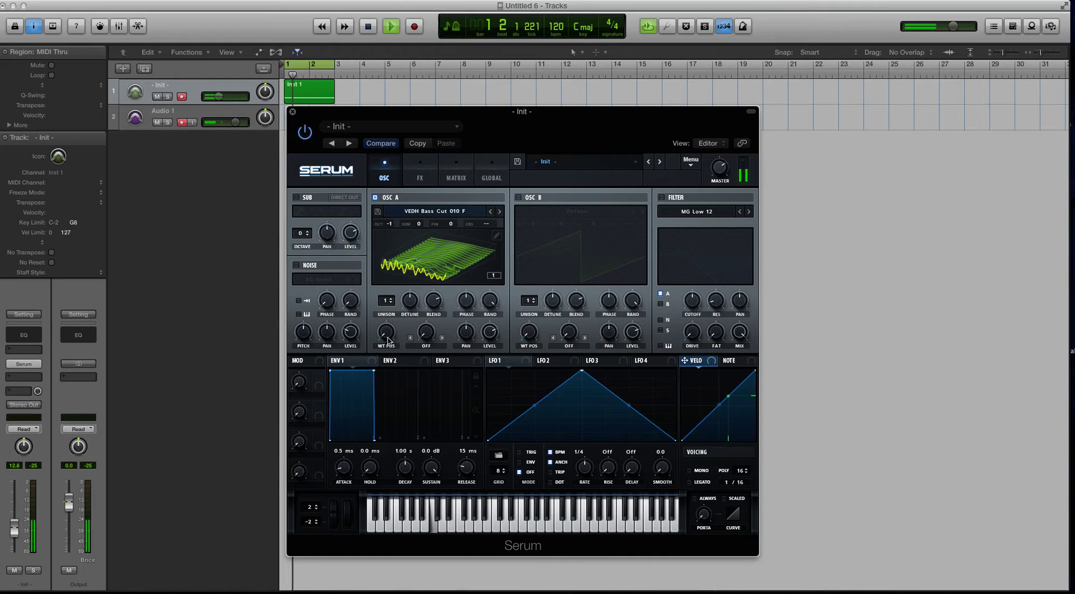
Step: Assign LFO 1 to oscillator A's wavetable position and adjust the modulation amount while auditioning the clip
key("space")
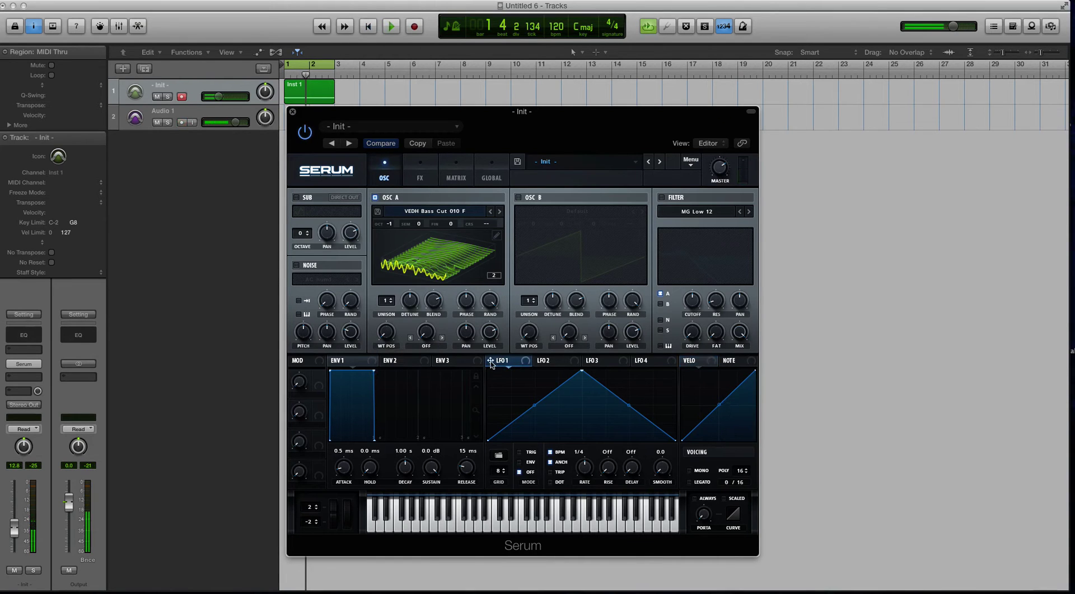
left_click_drag(490, 361, 386, 337)
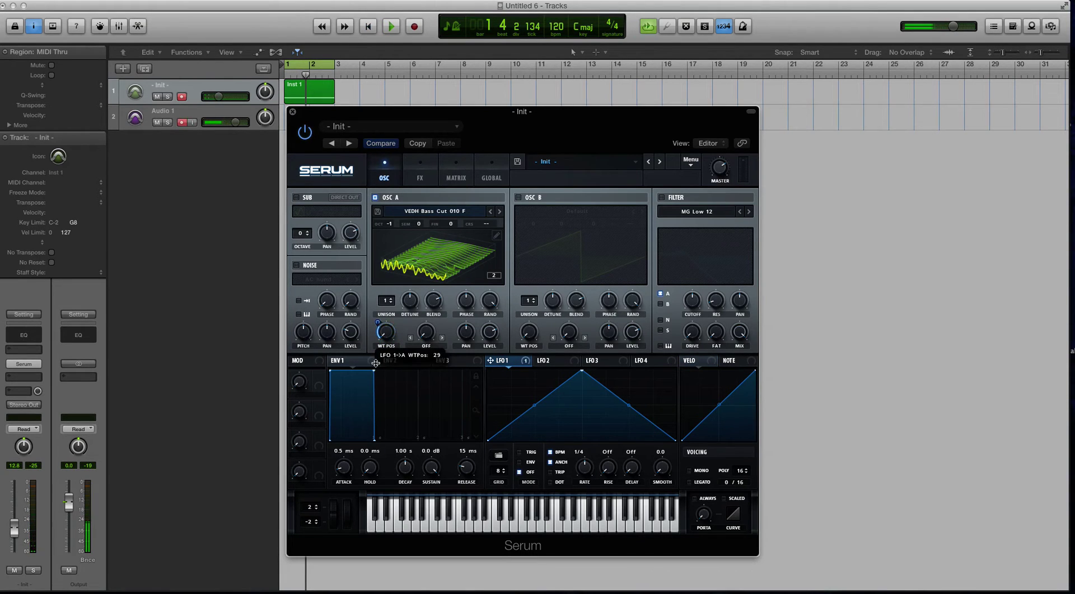
key("space")
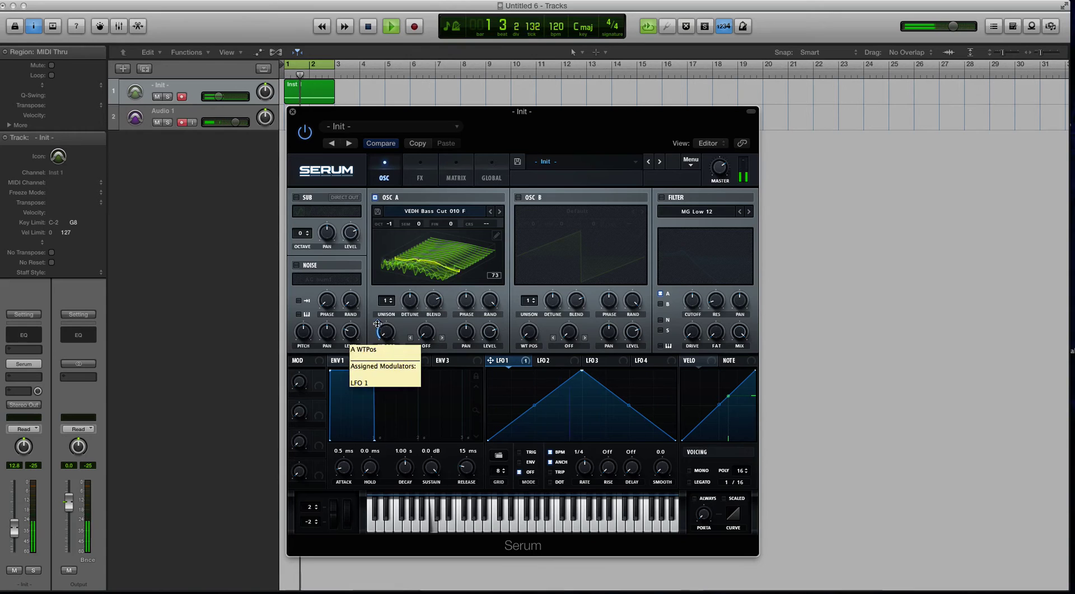
mouse_move(377, 324)
left_mouse_down()
mouse_move(375, 343)
mouse_move(377, 318)
left_mouse_up()
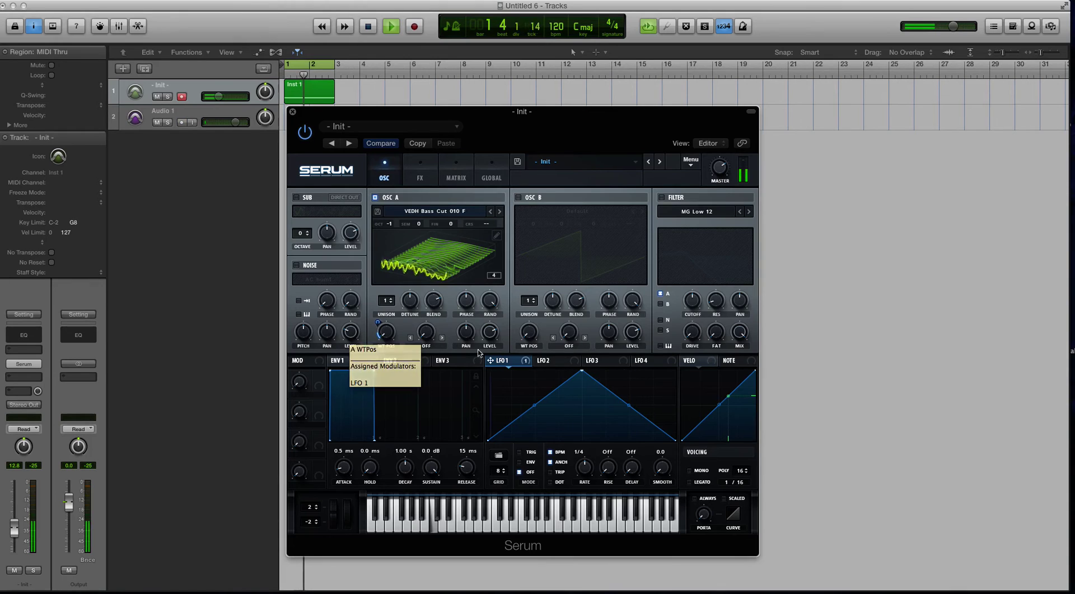
key("space")
Step: Examine the Process and Morph options in oscillator A's wavetable editor
left_click(458, 259)
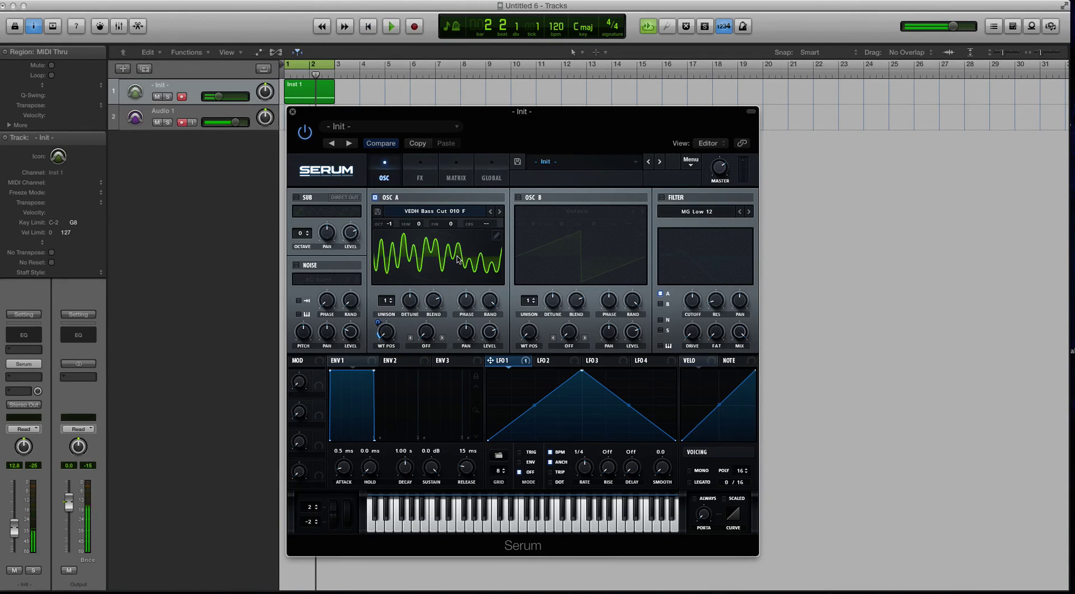
left_click(496, 236)
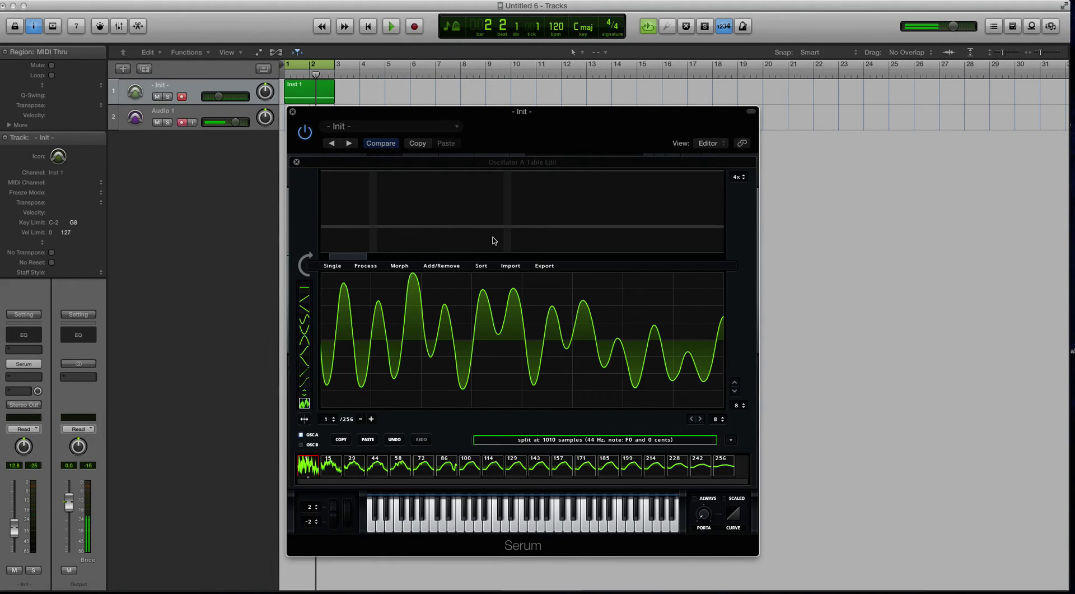
left_click(370, 265)
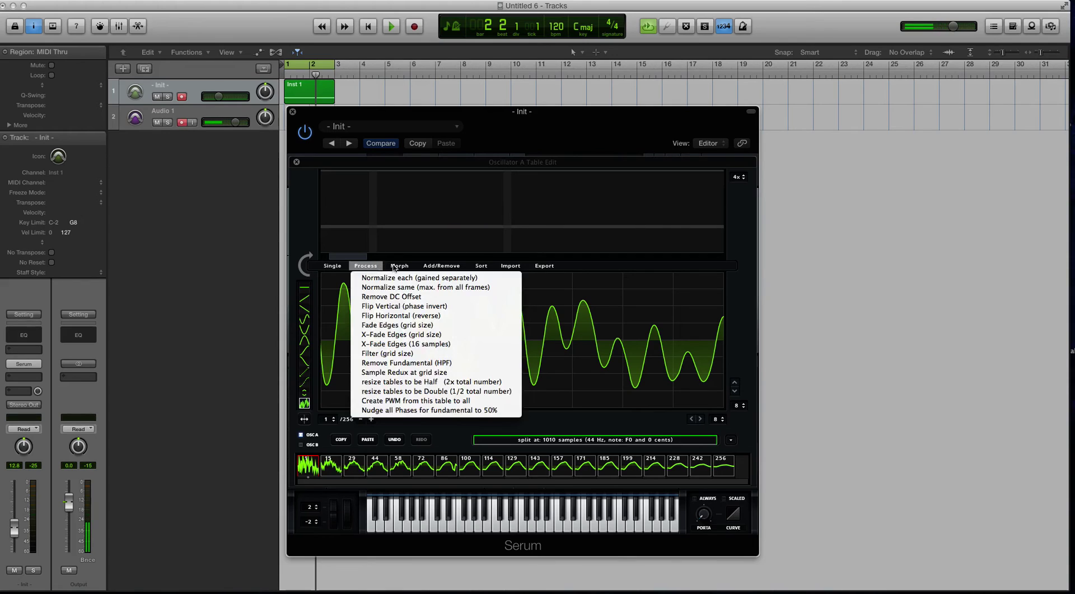
left_click(400, 267)
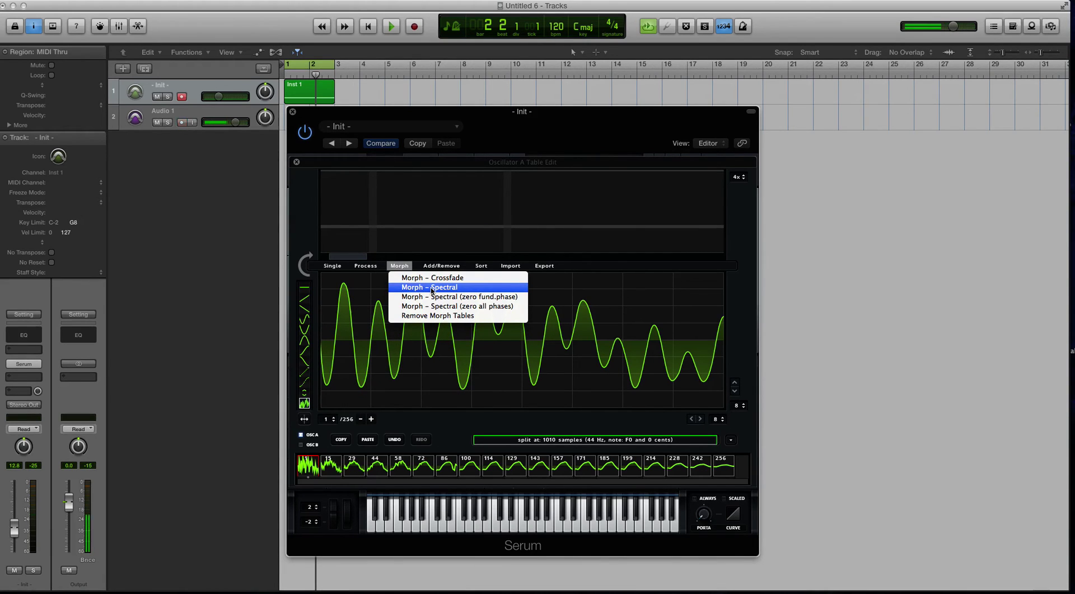
left_click(460, 420)
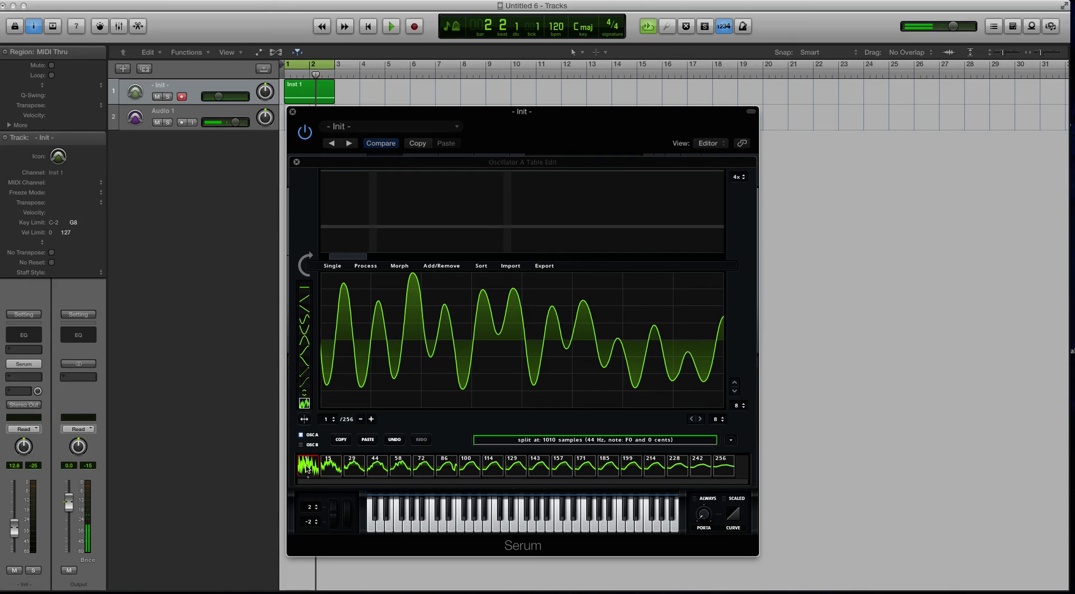
Step: Examine the waveforms of frames 1, 256 and 143, and return to the main oscillator page
left_click(331, 469)
left_click(310, 470)
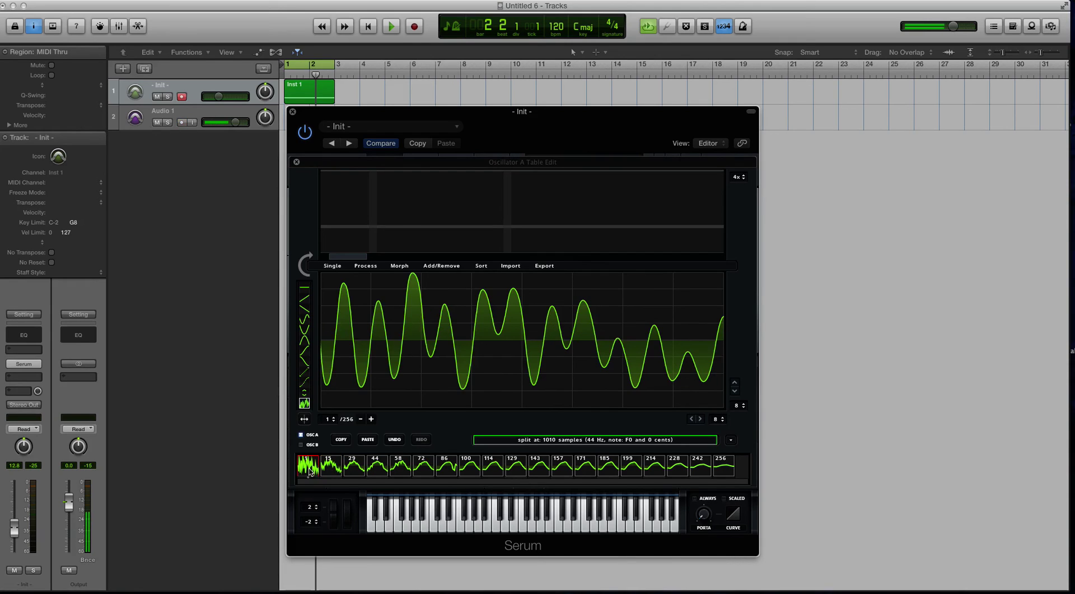
left_click(721, 469)
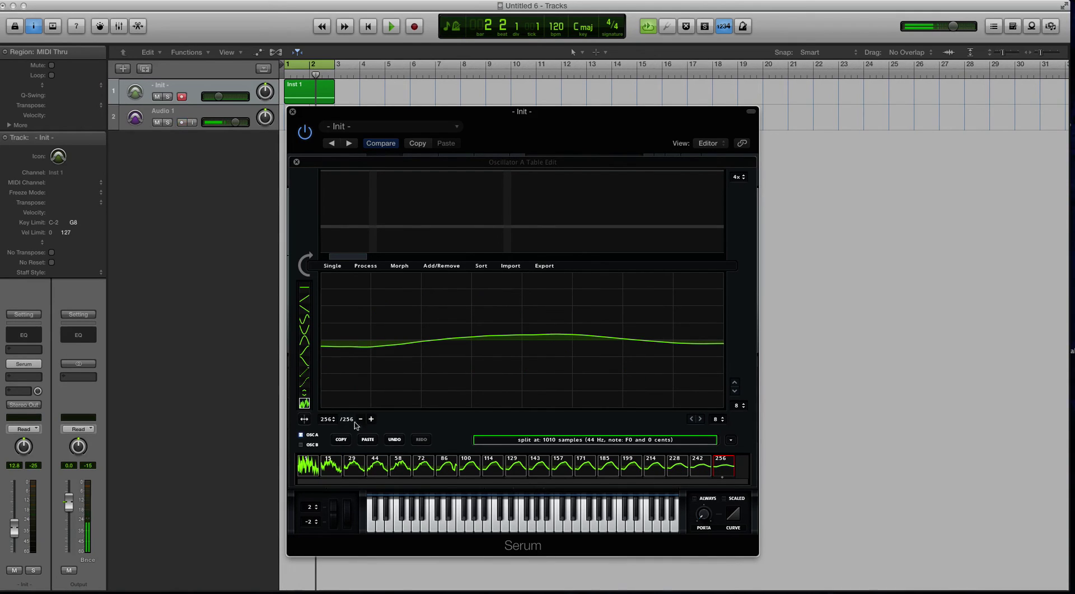
left_click(537, 465)
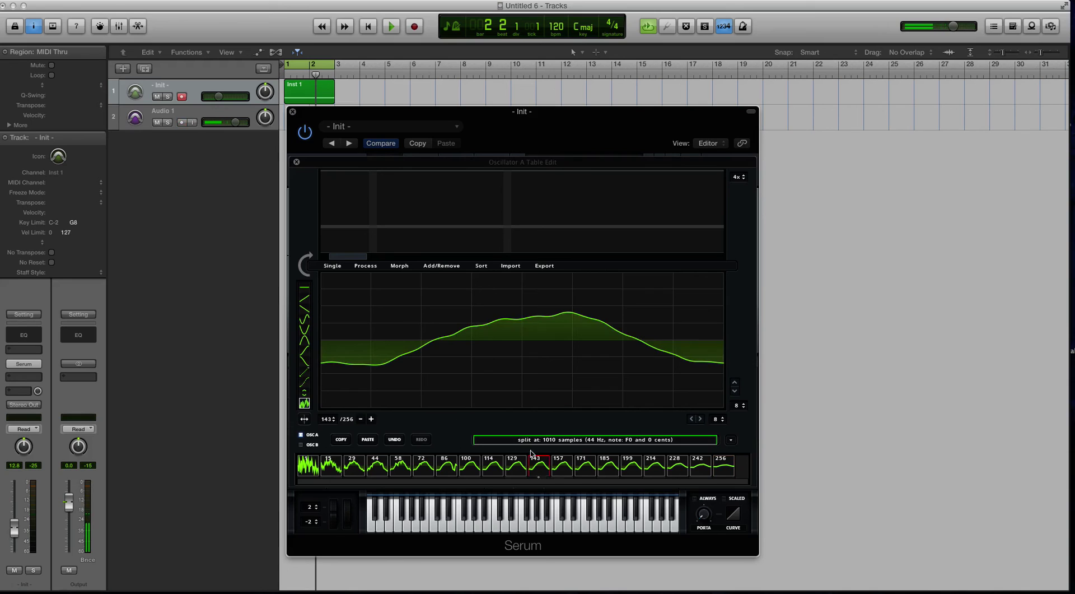
left_click(296, 162)
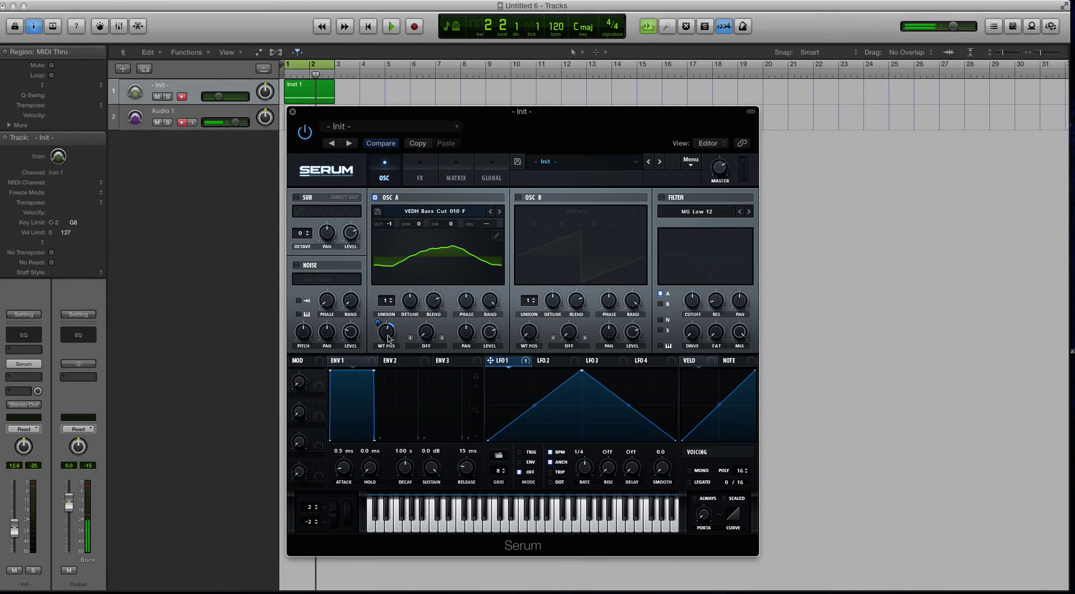
Step: Show oscillator A's wavetable in 3D, set its position to 80, and open that frame in the wavetable editor
left_click(412, 234)
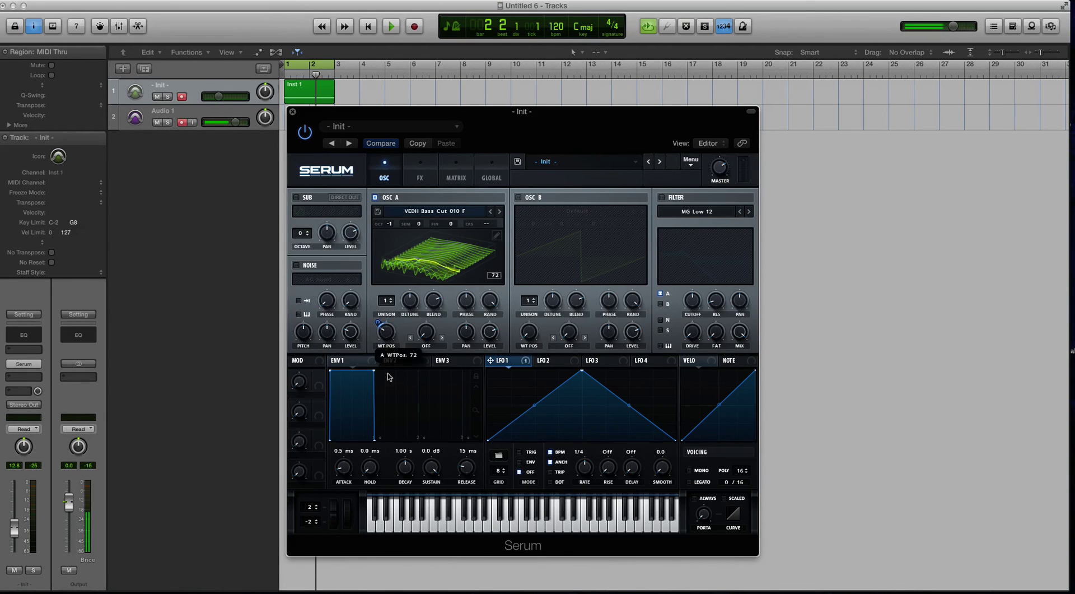
left_click_drag(388, 376, 385, 327)
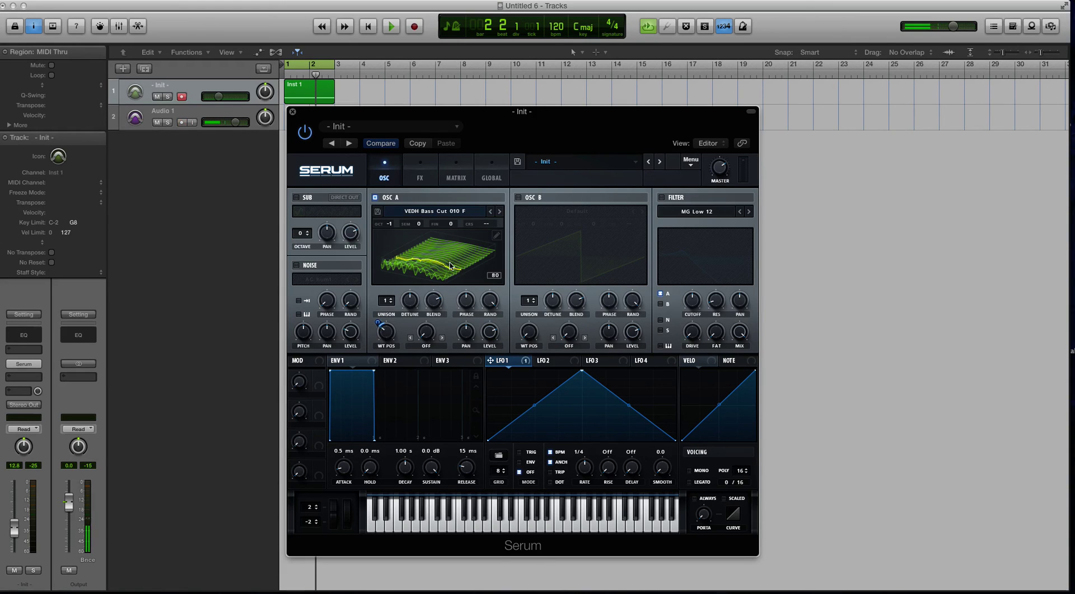
left_click(496, 235)
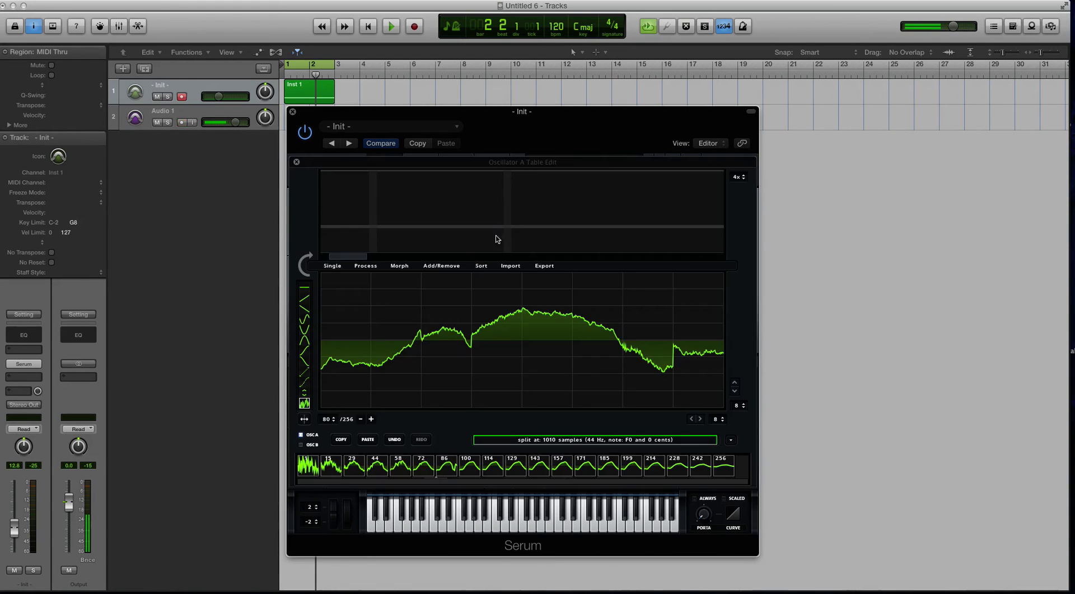